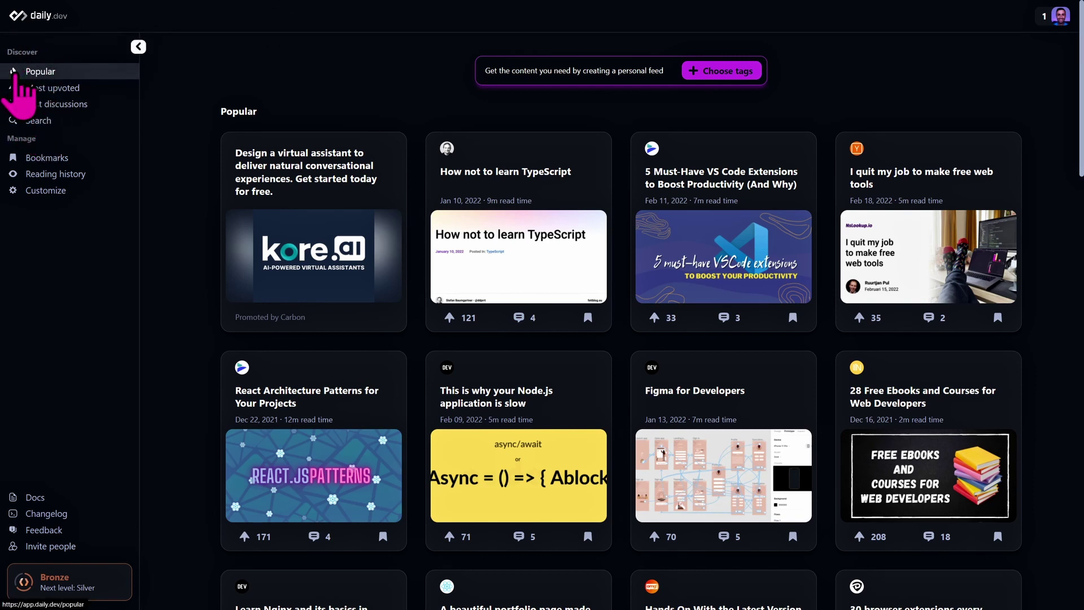
Browse the Most upvoted, Best discussions and Search views, ending back on Popular.
click(57, 90)
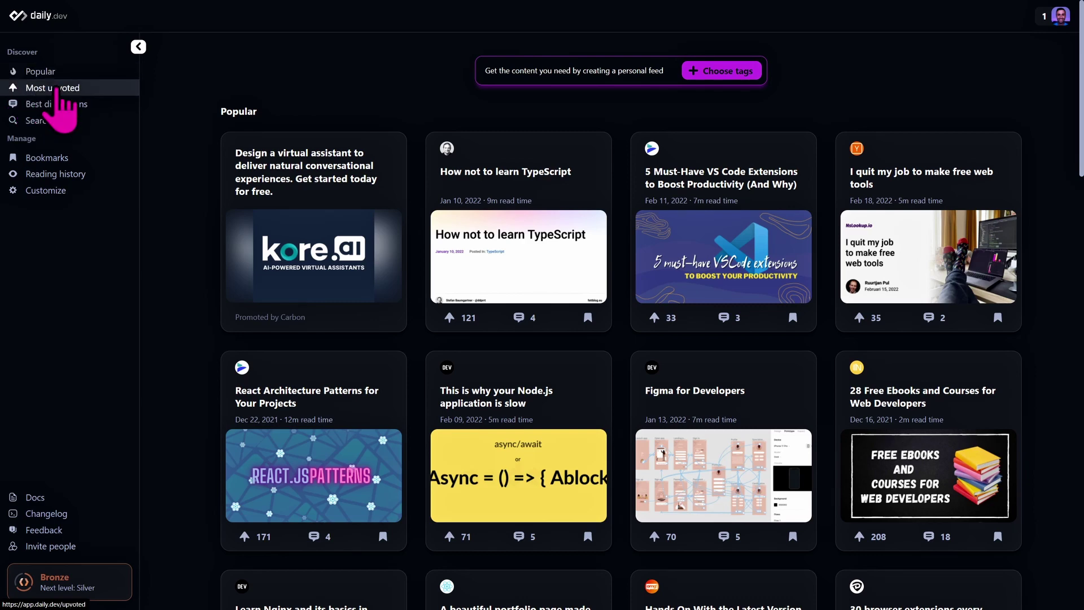
click(59, 105)
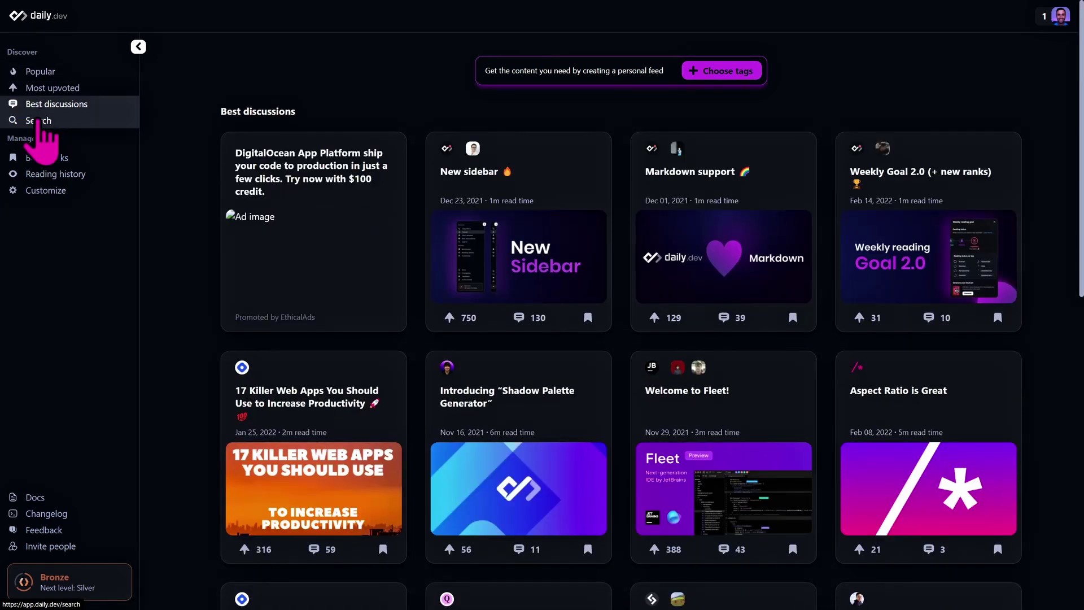
click(38, 121)
click(41, 75)
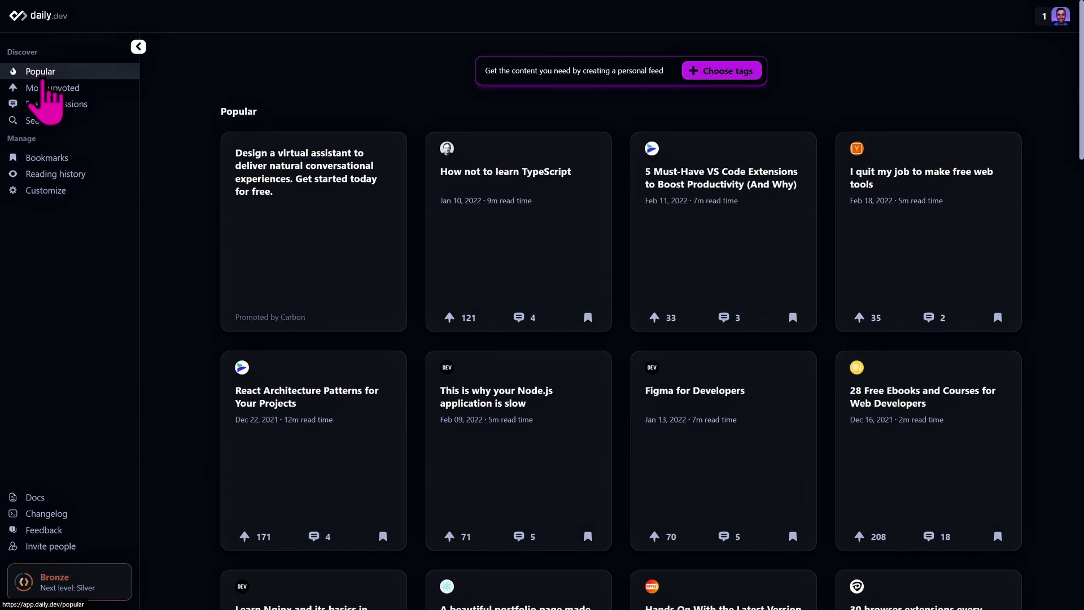
click(43, 88)
click(39, 105)
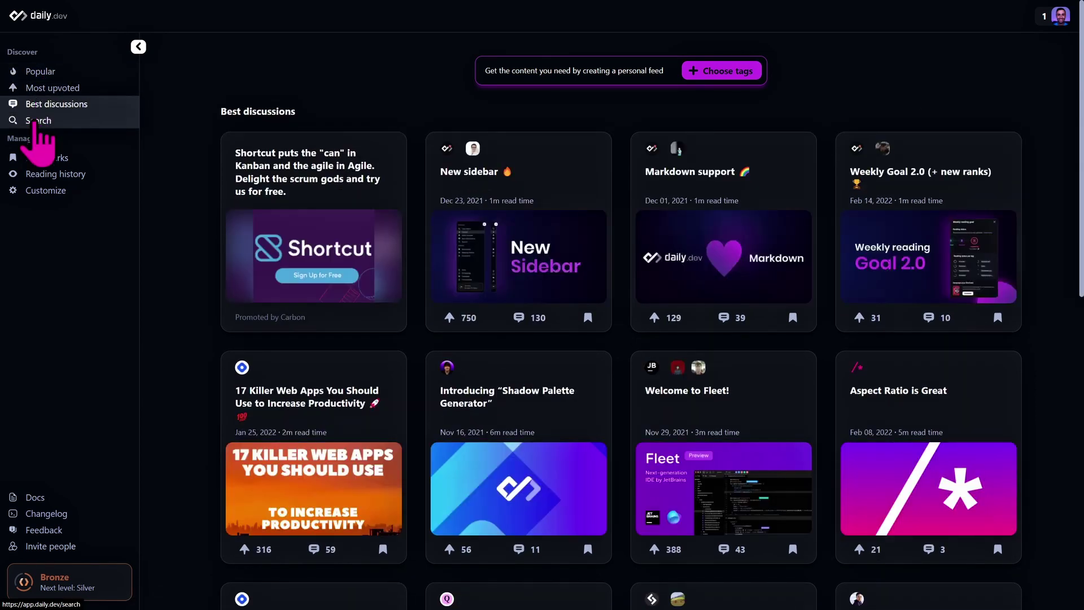
click(39, 121)
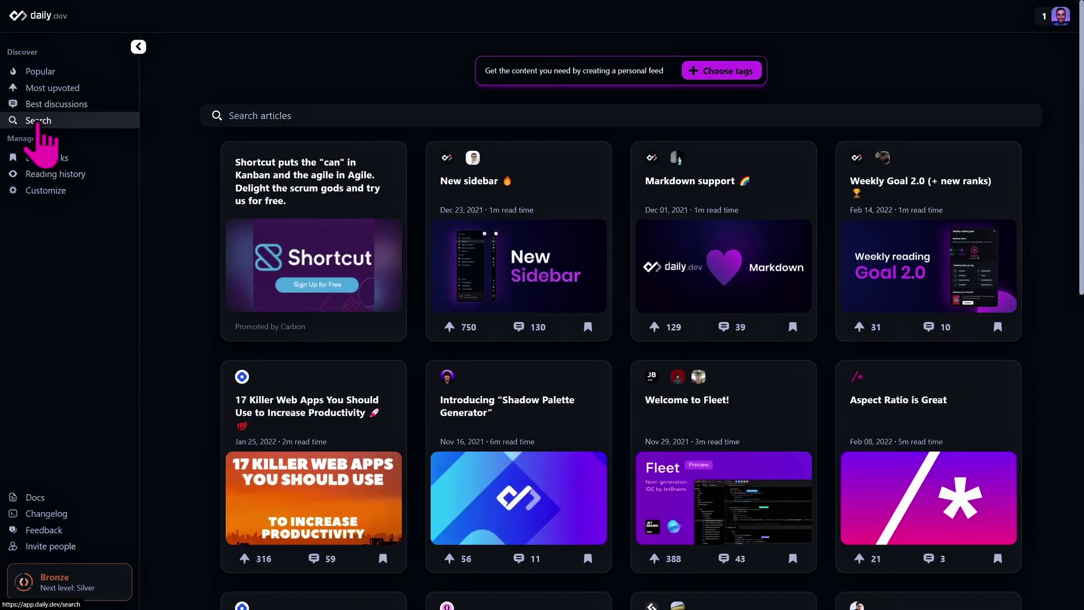
click(40, 72)
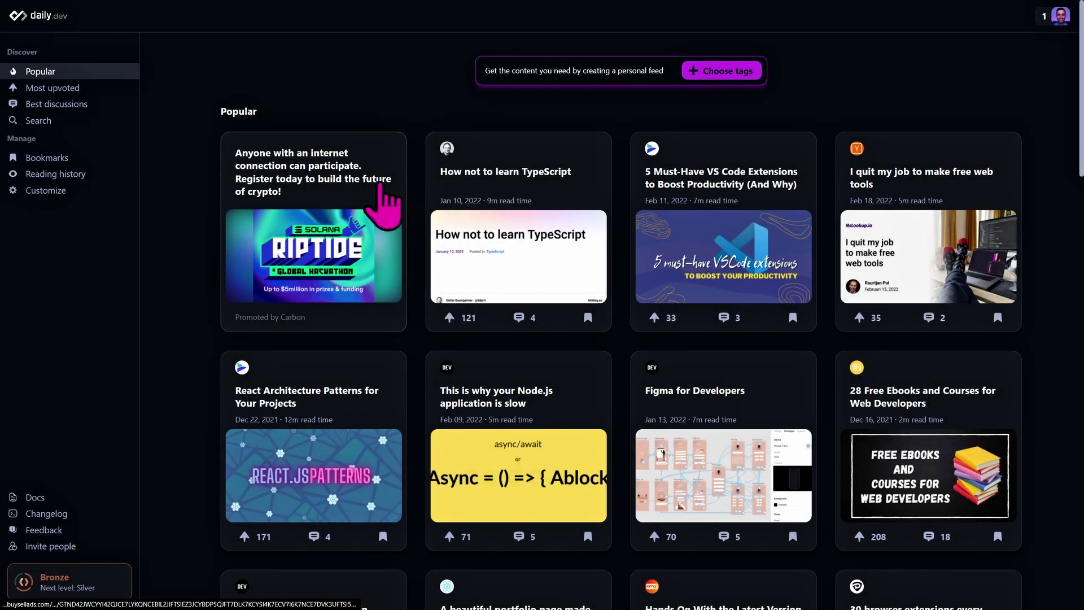
Enable Show feed sorting menu in Customize and sort the Popular feed By date.
click(46, 191)
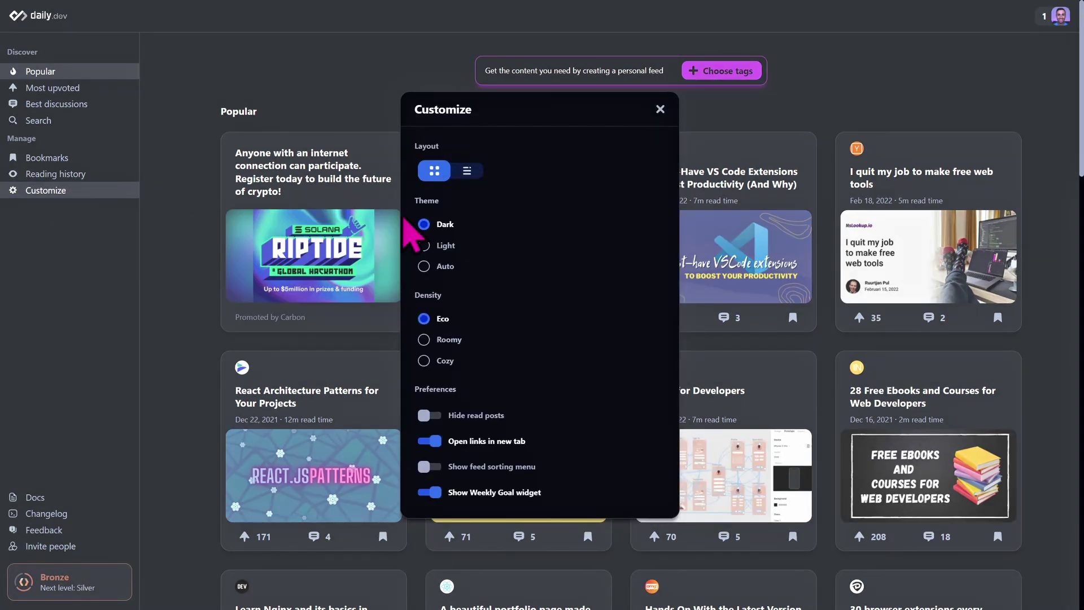
click(431, 466)
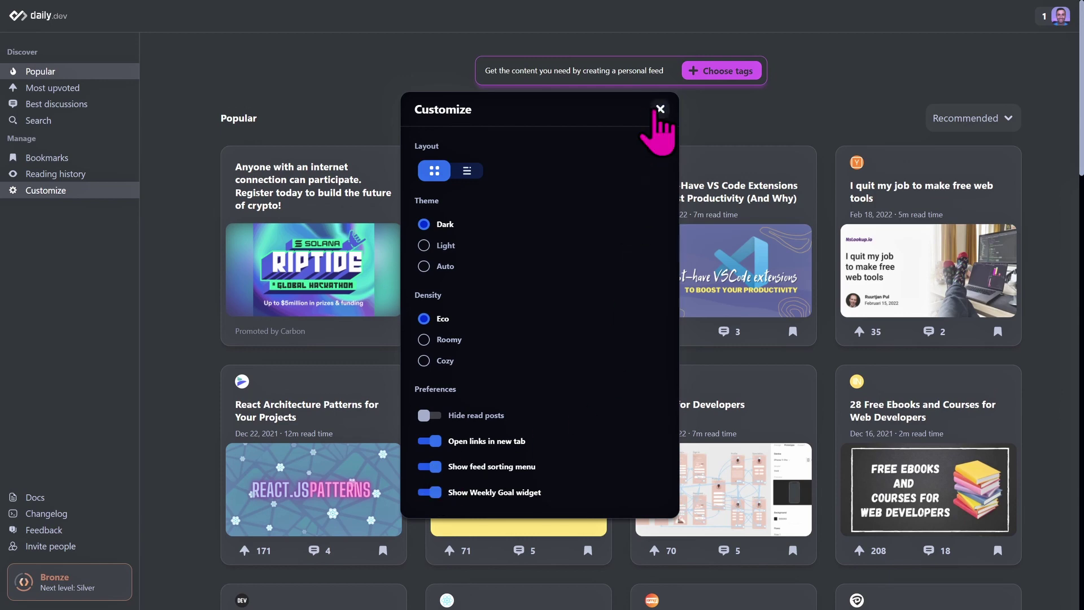
click(659, 109)
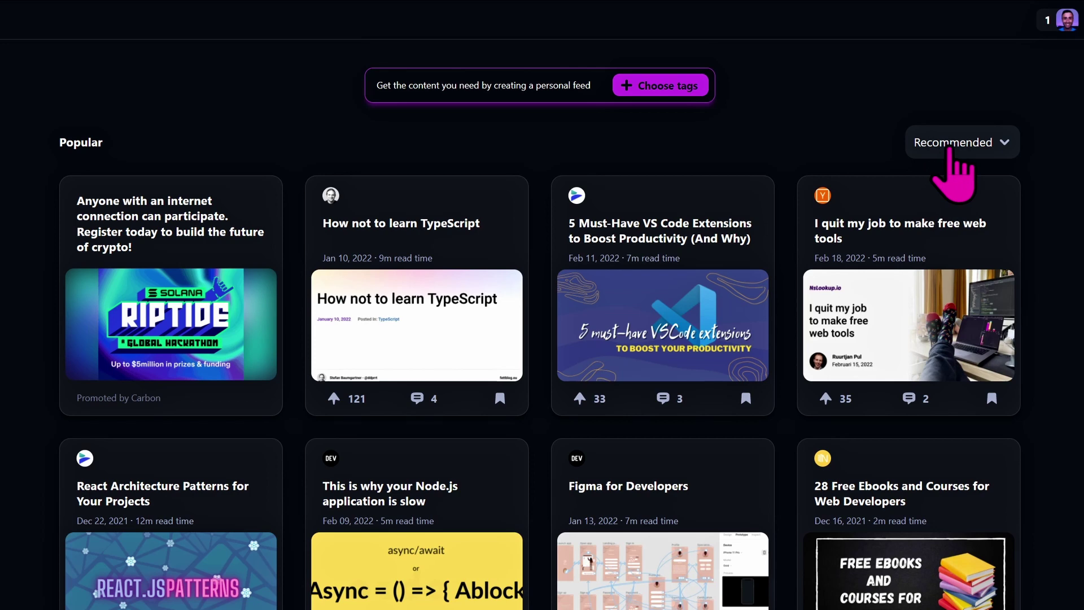
click(953, 144)
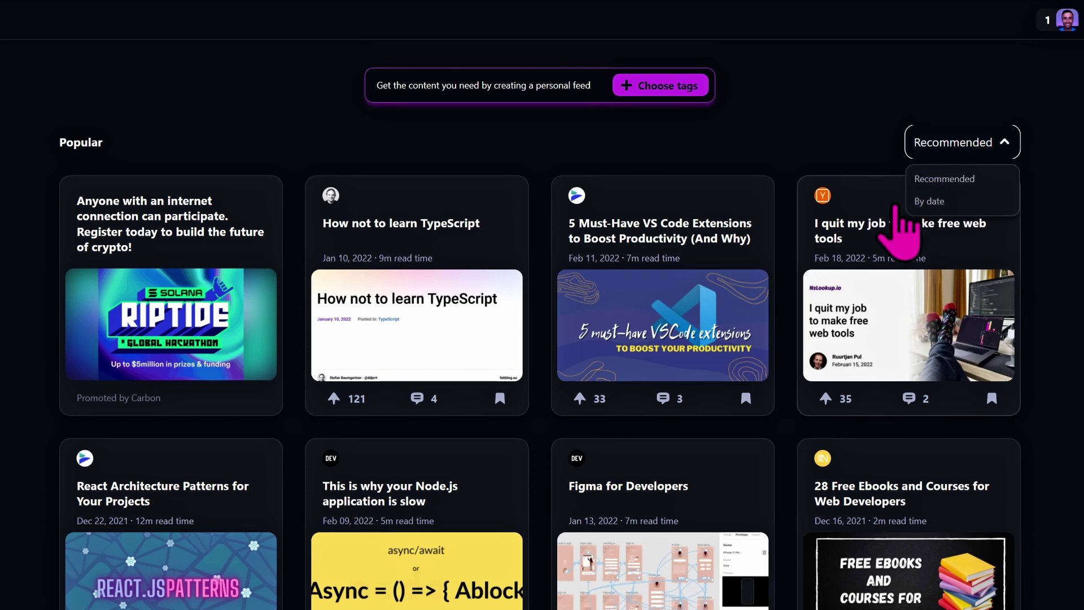
click(940, 202)
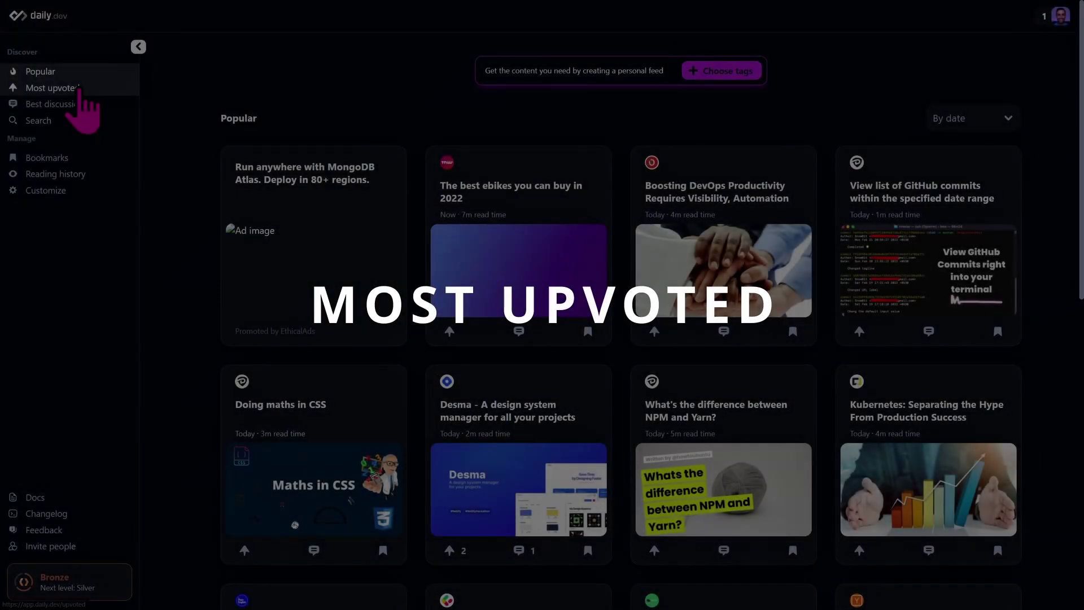
View Most upvoted posts, changing the period from Last week to Last month, then Last year.
click(79, 89)
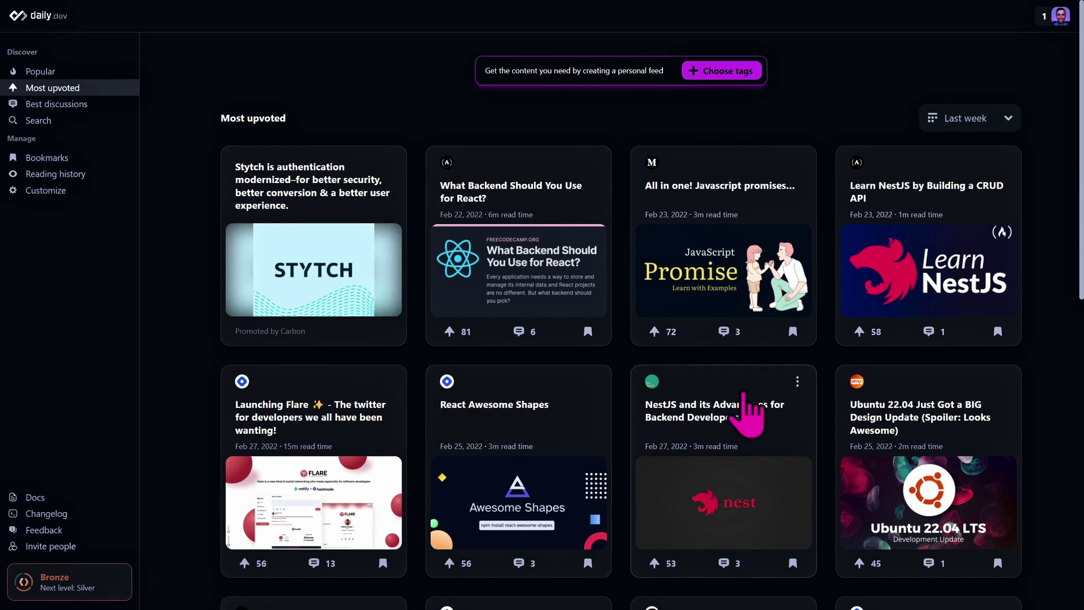
click(948, 122)
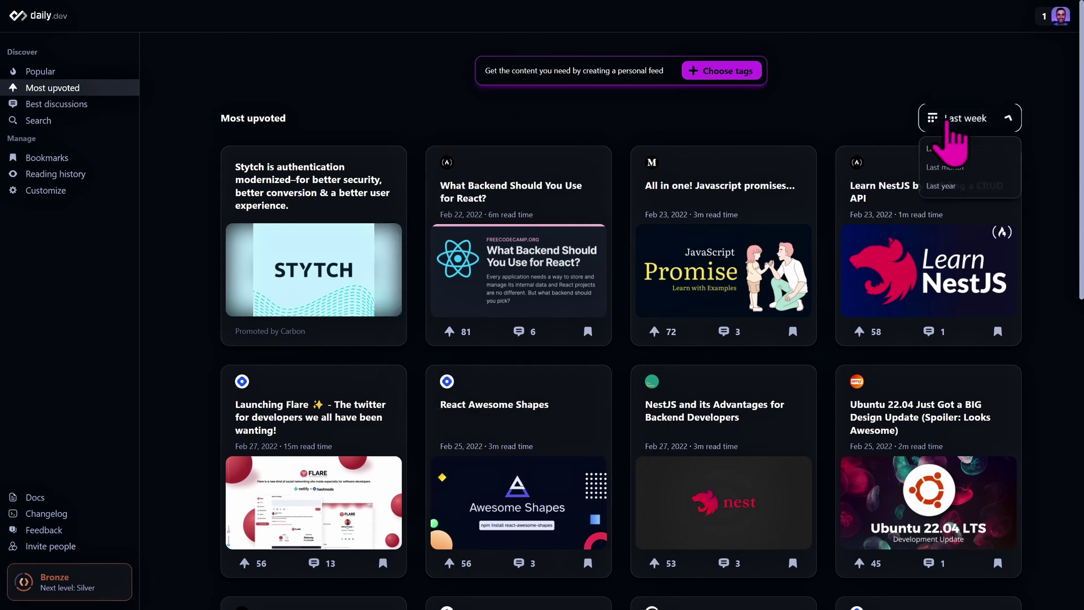
click(960, 168)
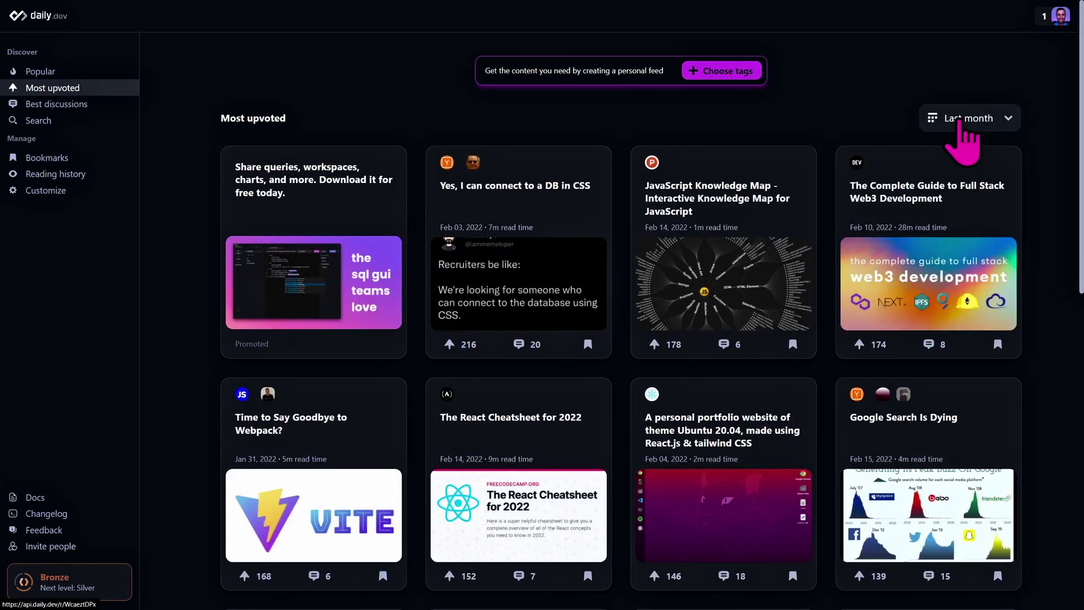
click(962, 120)
click(938, 190)
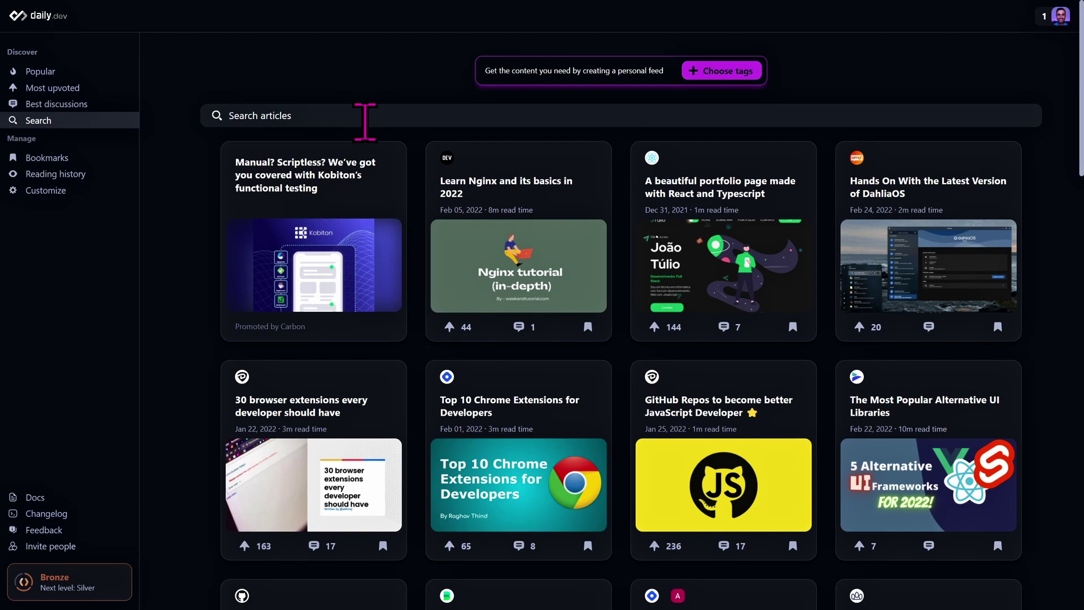
Search the articles for docker and scan the results.
text(ocker)
key(Return)
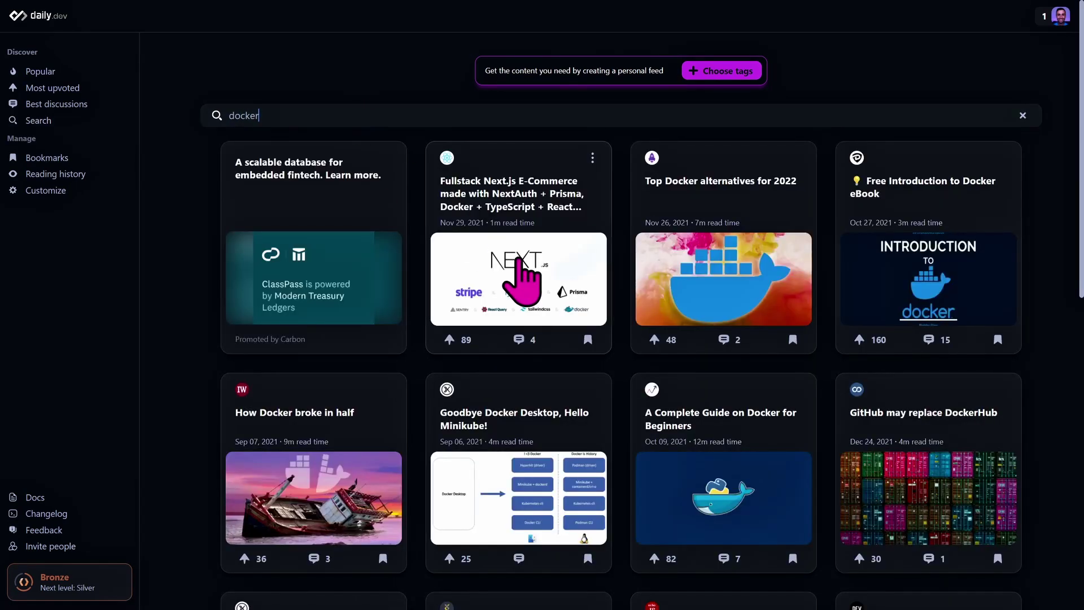
scroll(525, 280, down, 10)
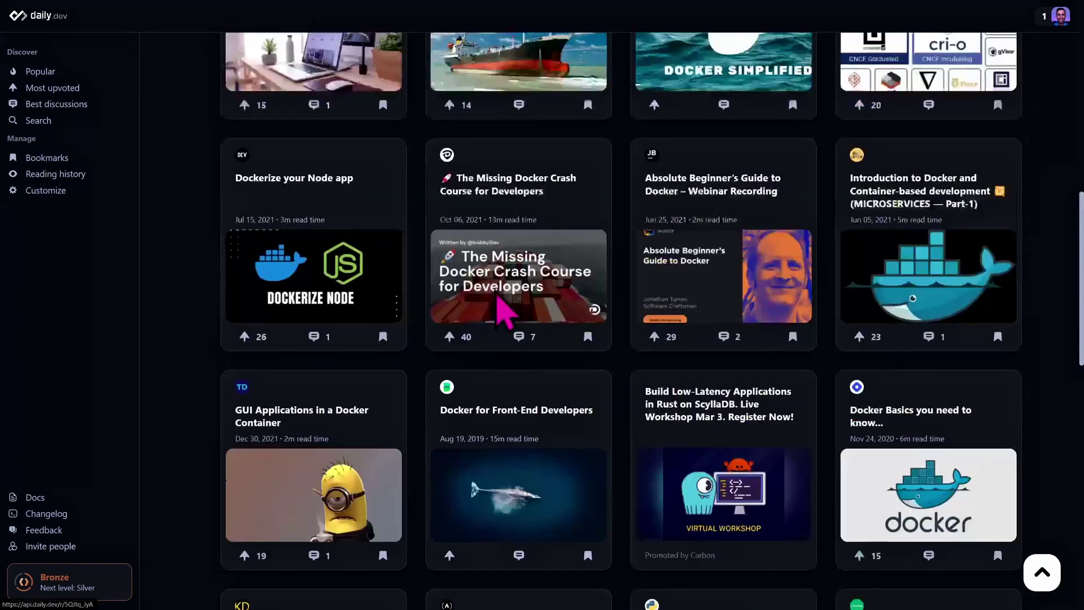
scroll(391, 242, up, 10)
Replace the search term with web3 and scan its results.
double_click(242, 116)
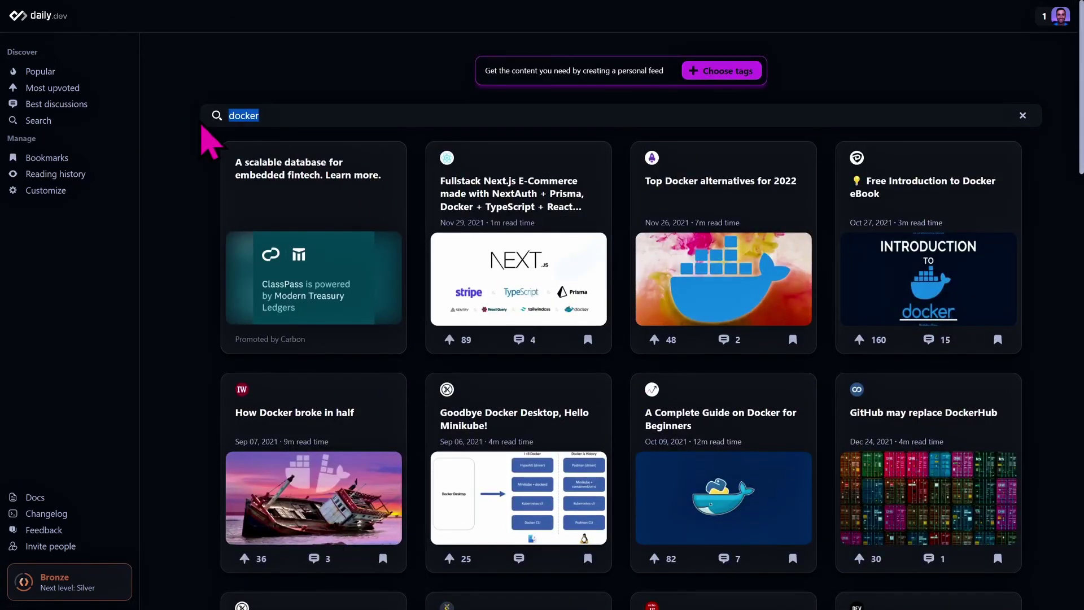
text(web3)
key(Return)
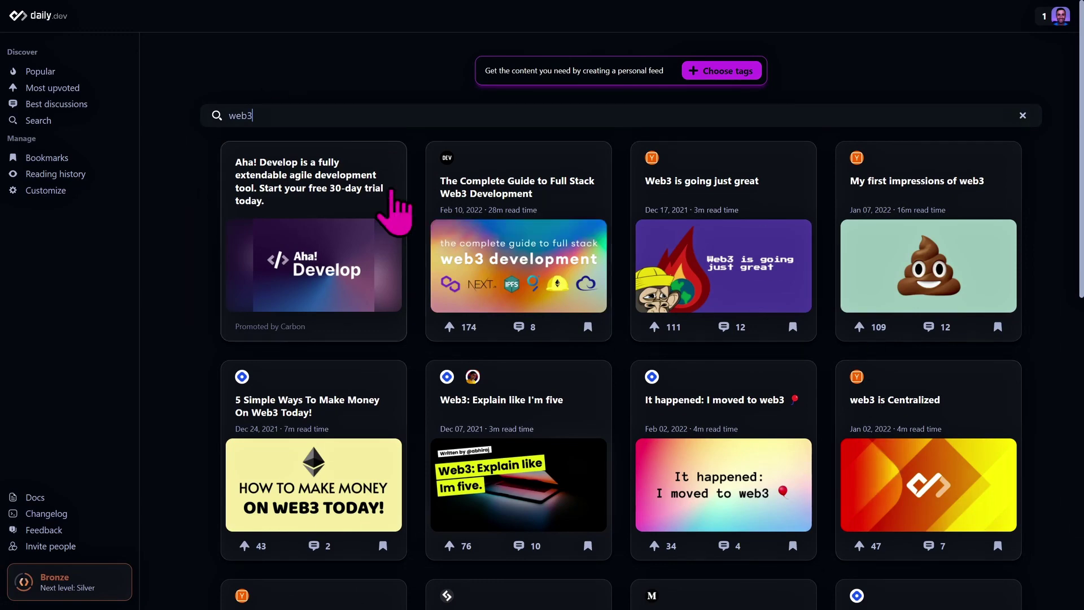
scroll(460, 293, down, 5)
scroll(750, 273, up, 4)
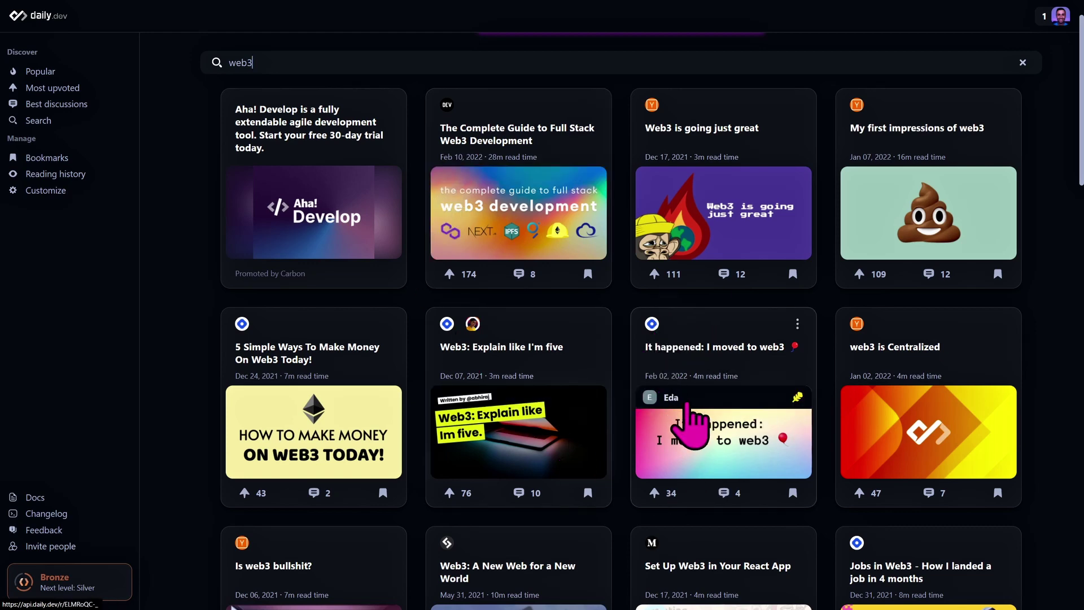
scroll(397, 191, up, 1)
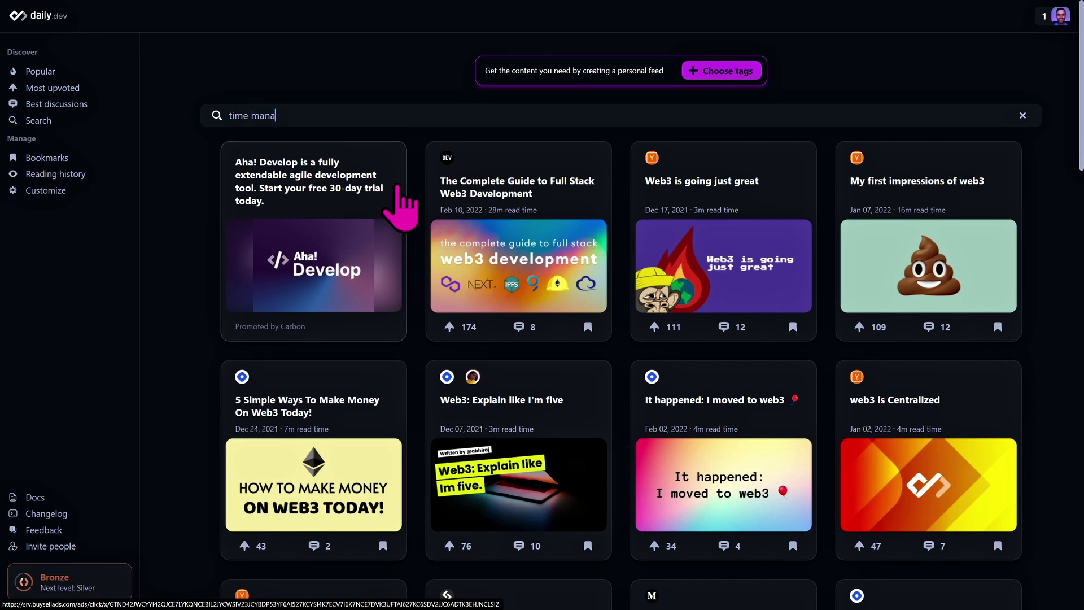
Change the article search to time management.
text(nt)
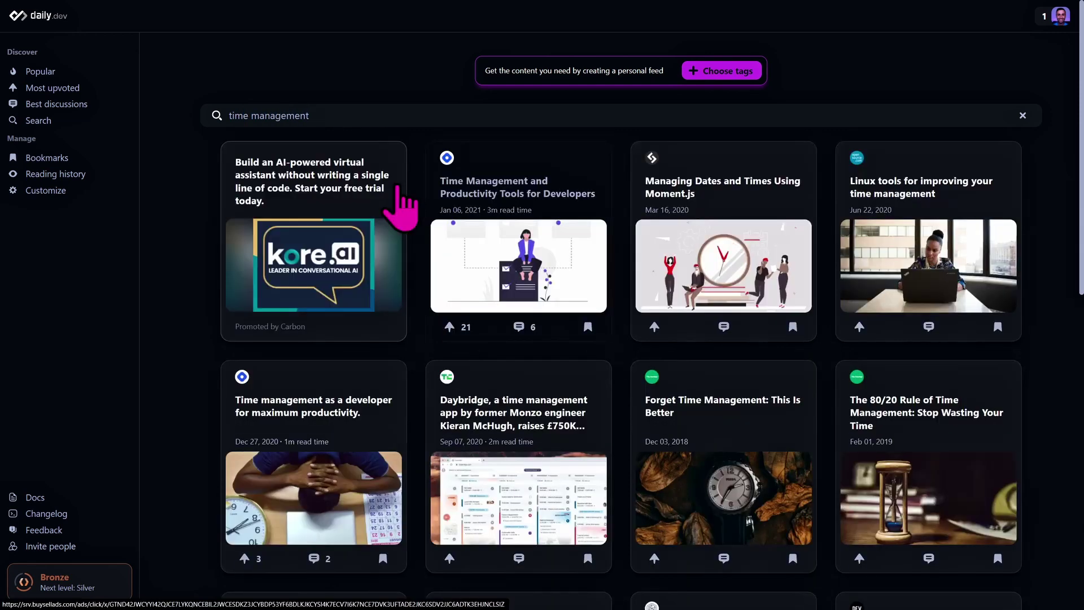
scroll(460, 271, down, 3)
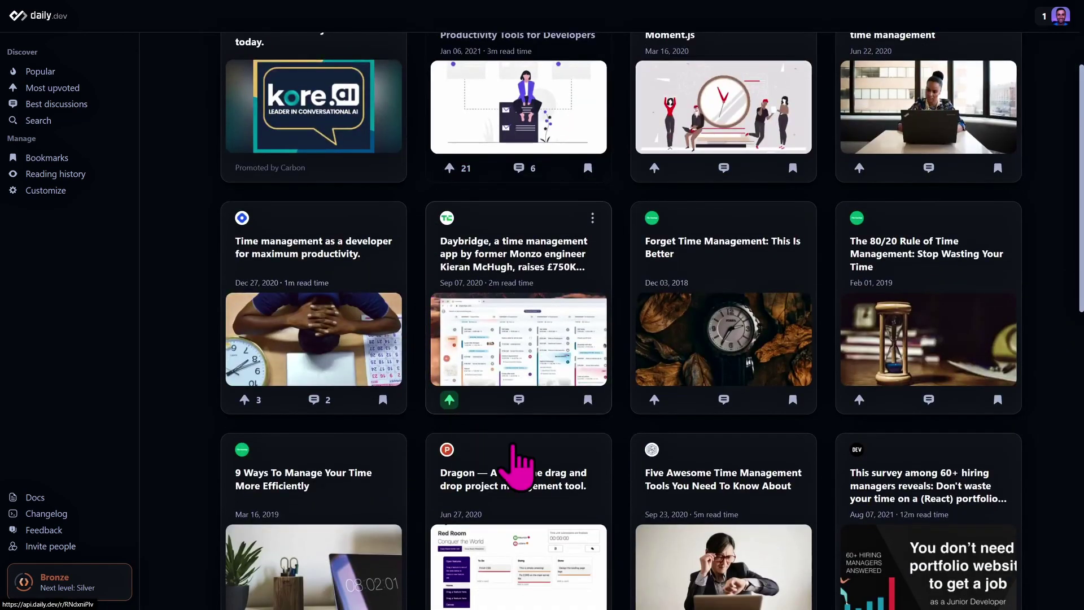
scroll(338, 276, up, 2)
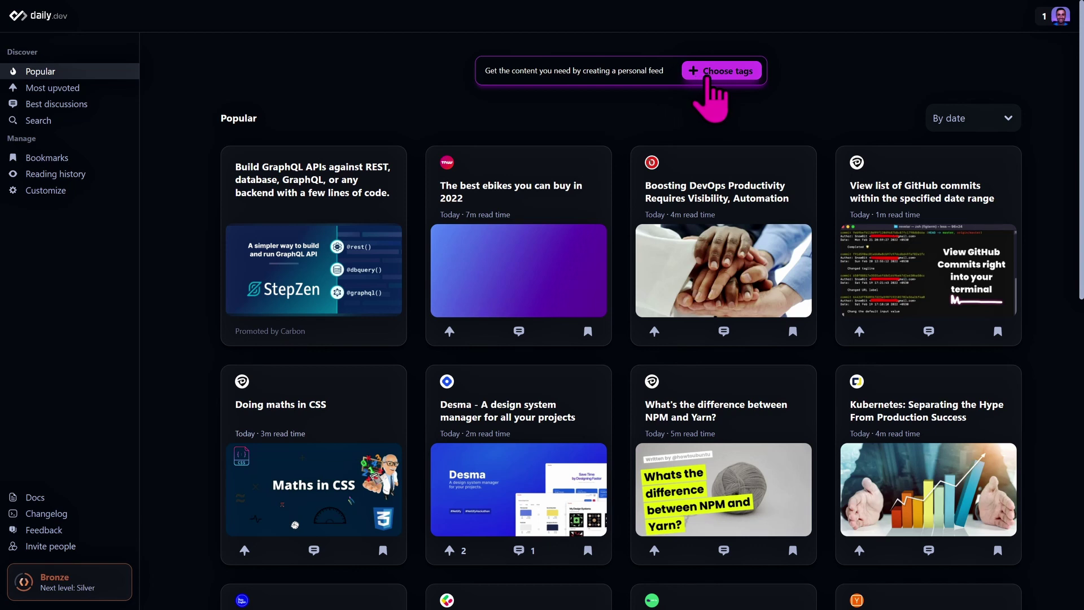
Follow all Blockchain tags and the #docker tag from DevOps.
click(713, 96)
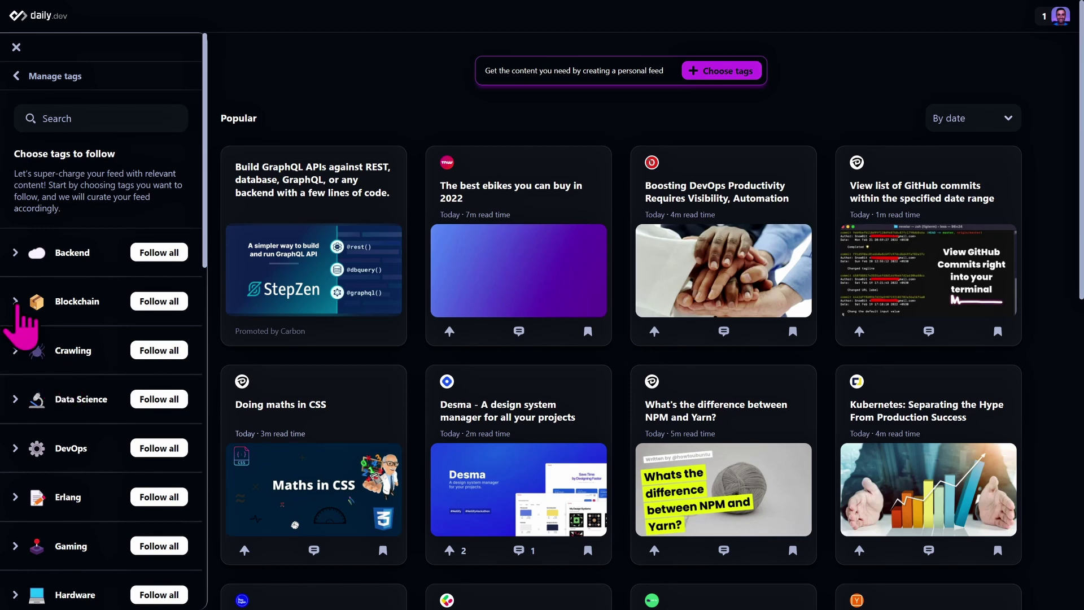
click(153, 305)
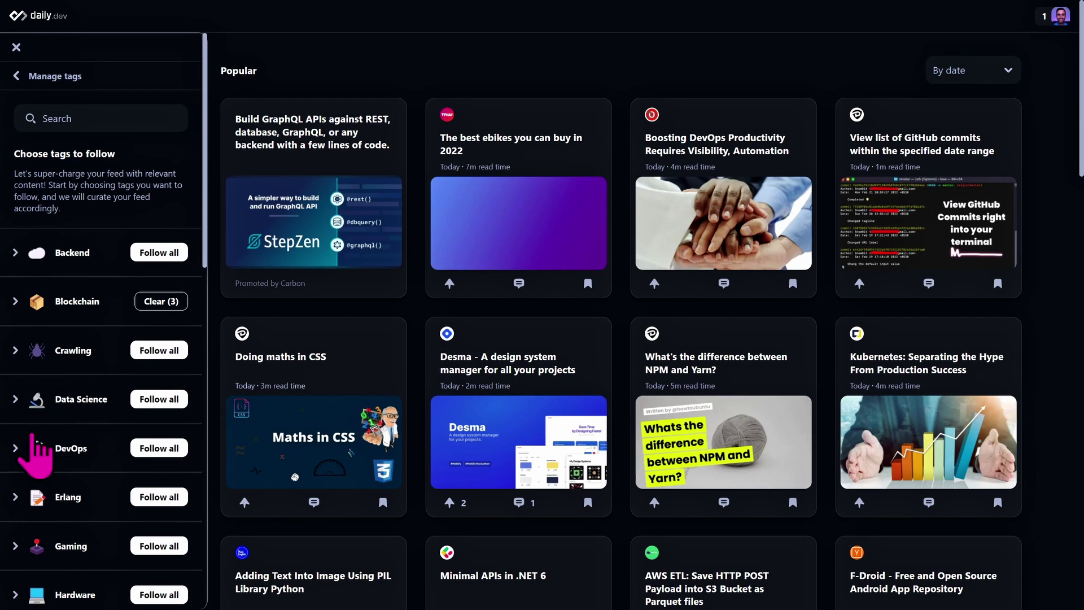
click(16, 448)
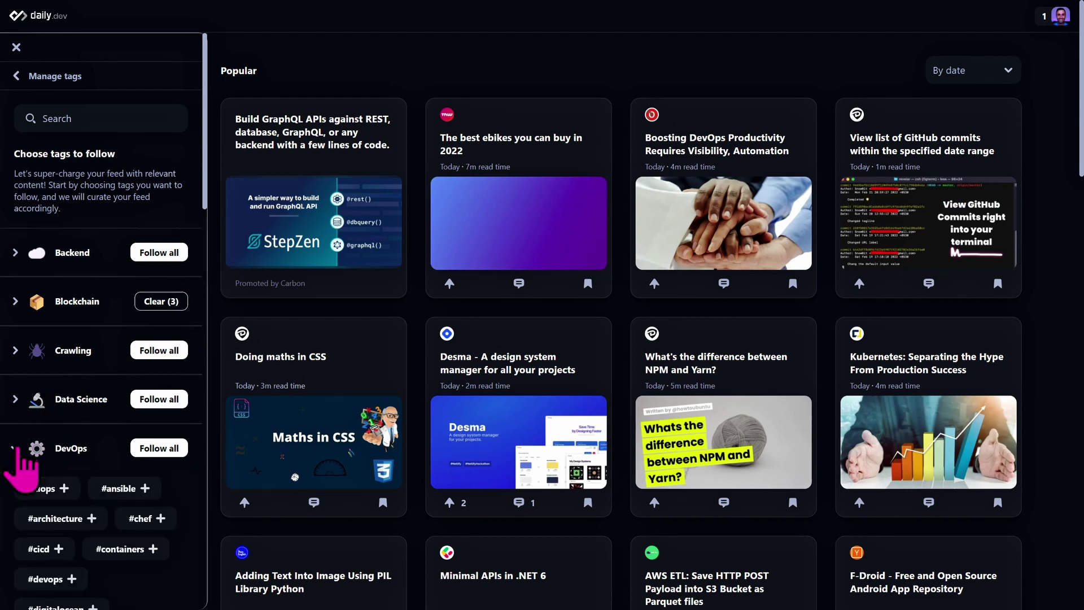
scroll(148, 440, down, 3)
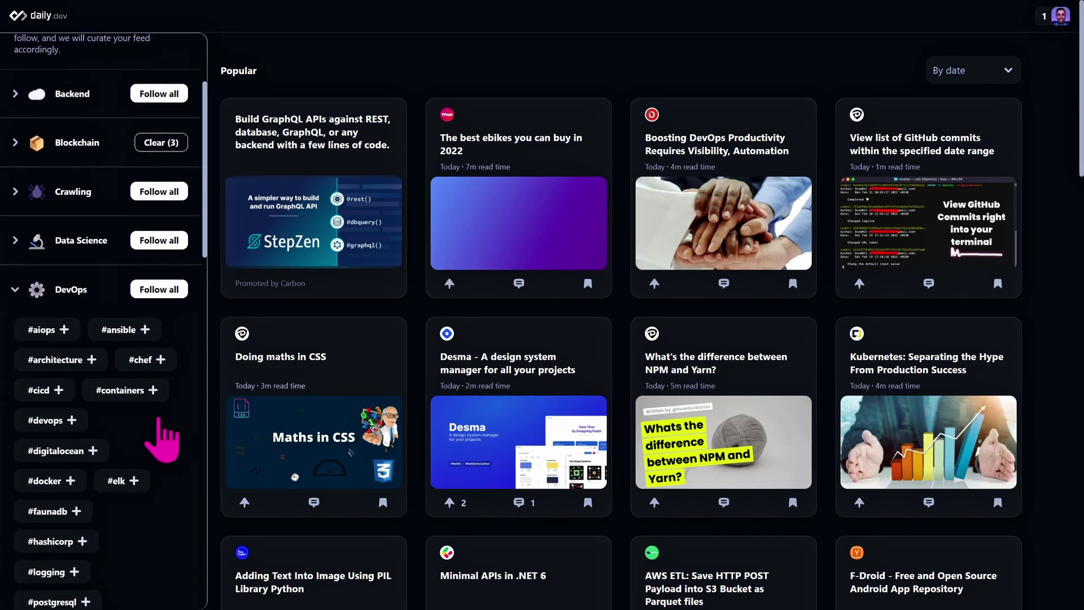
scroll(160, 413, down, 4)
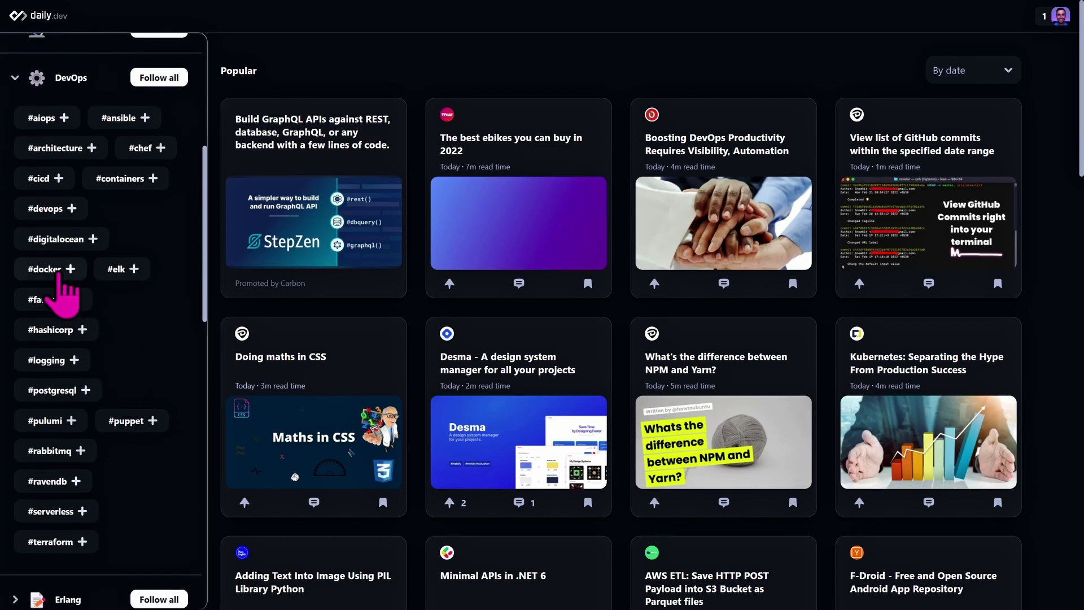
click(59, 275)
Close the Manage tags panel.
scroll(147, 322, up, 1)
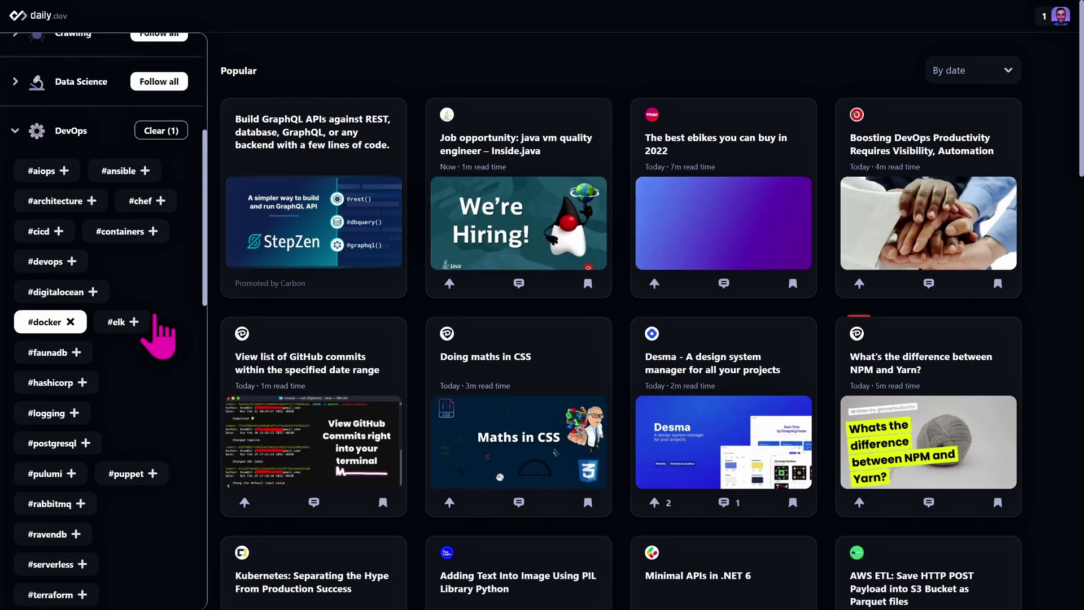
scroll(150, 303, up, 6)
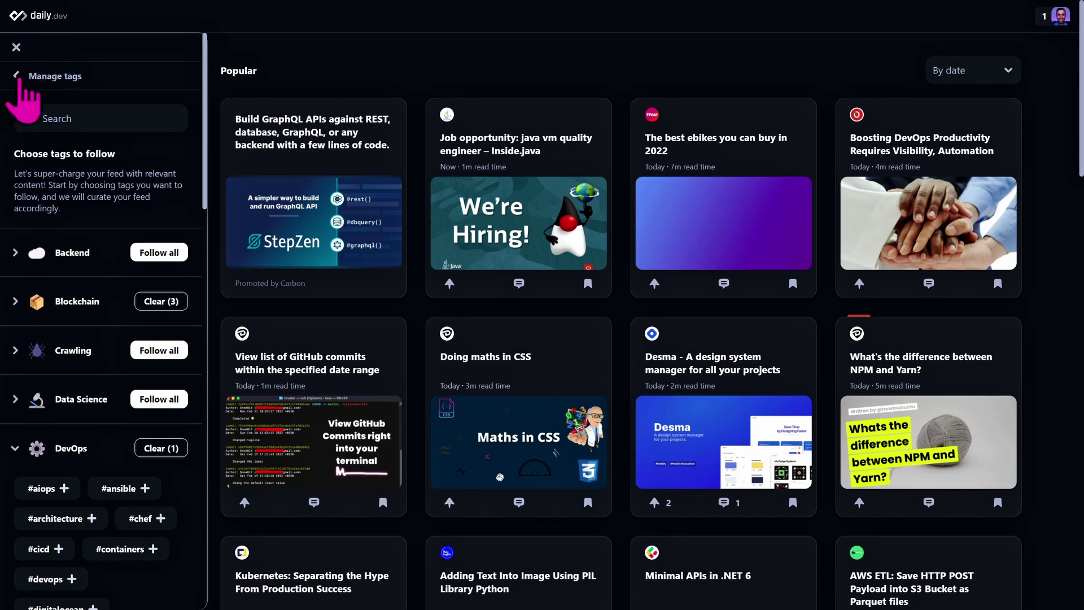
click(16, 47)
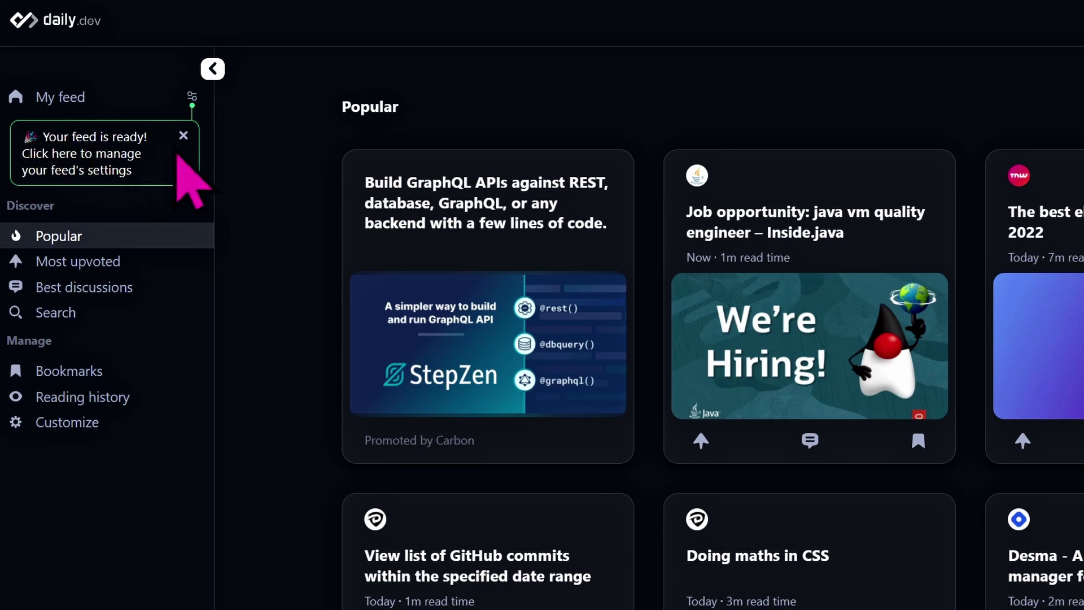
Dismiss the 'Your feed is ready' notice and browse the posts in My feed.
click(183, 135)
click(65, 98)
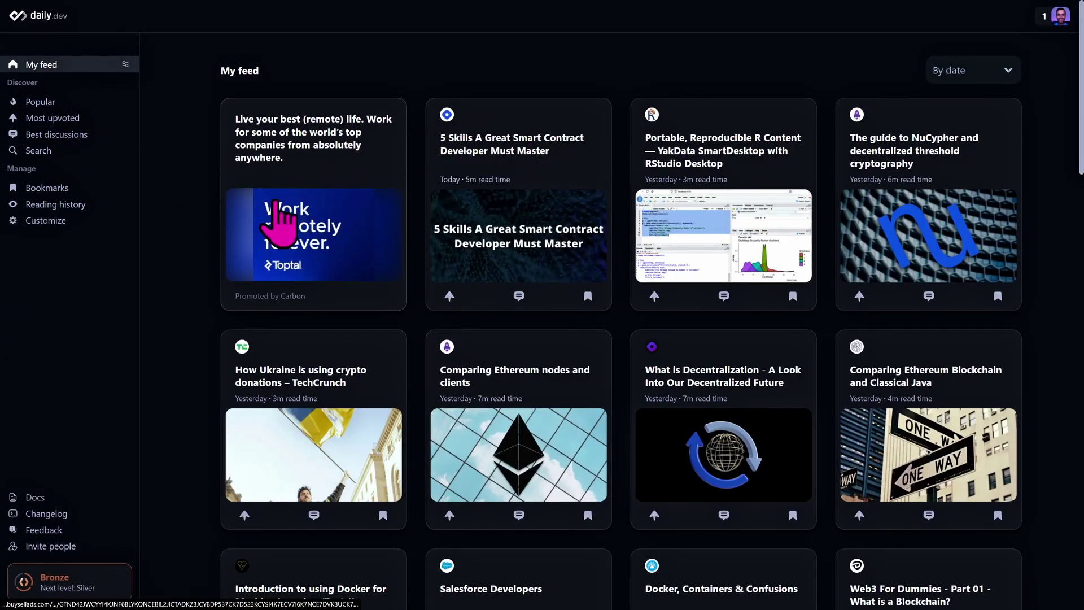
scroll(572, 181, down, 2)
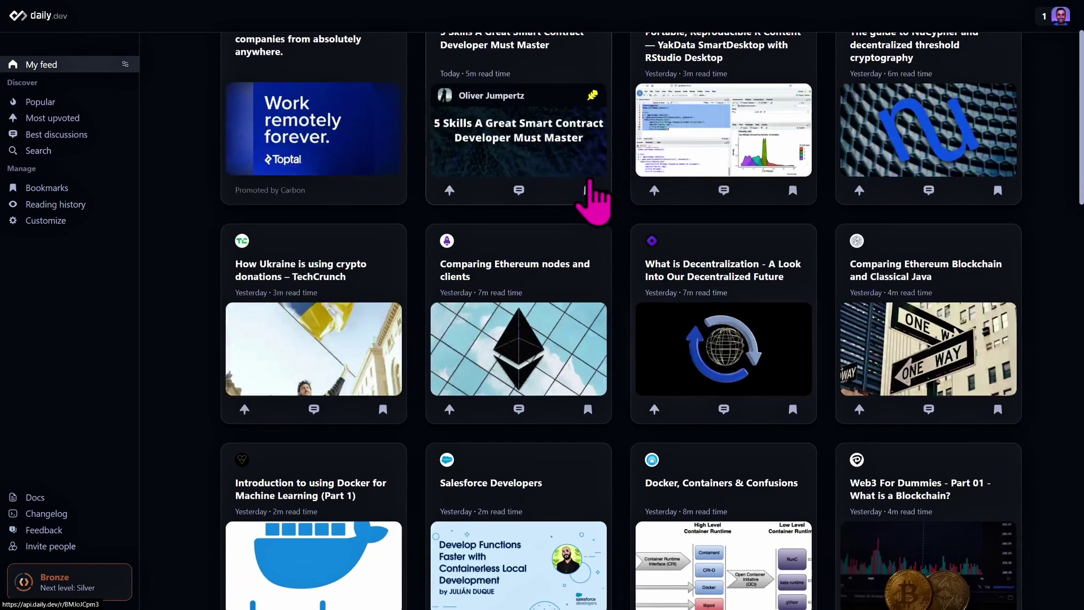
scroll(571, 183, down, 2)
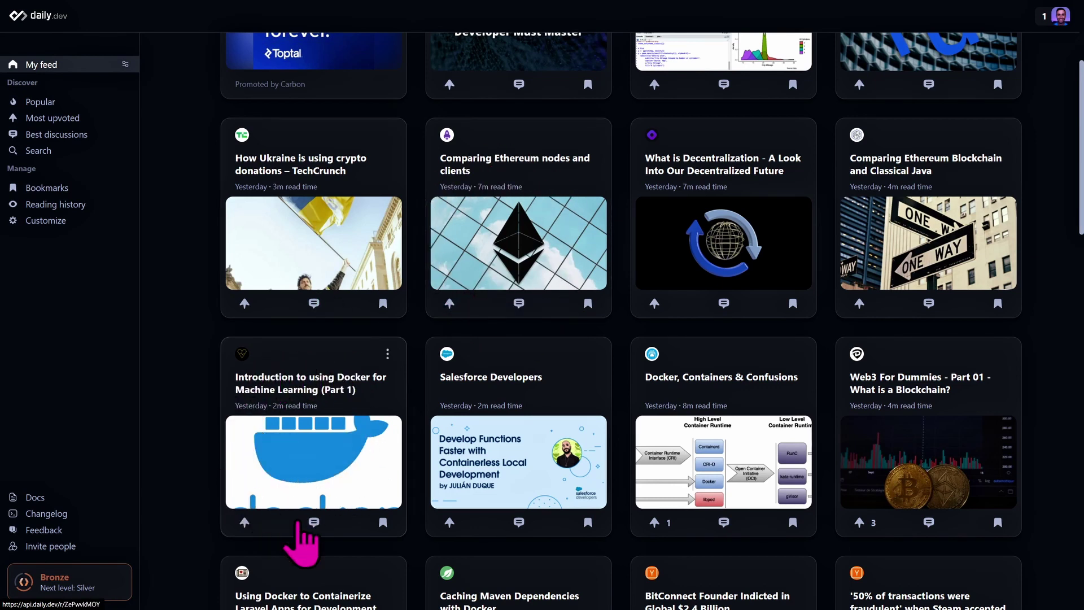
scroll(230, 218, up, 3)
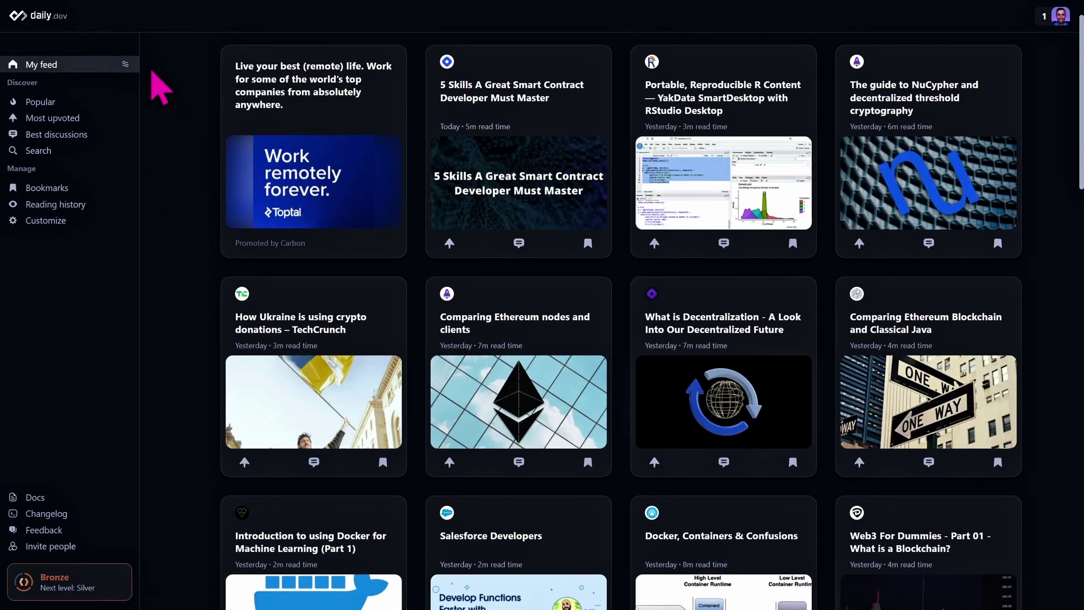
In the feed settings' Manage tags, follow all three Open Source tags.
click(127, 64)
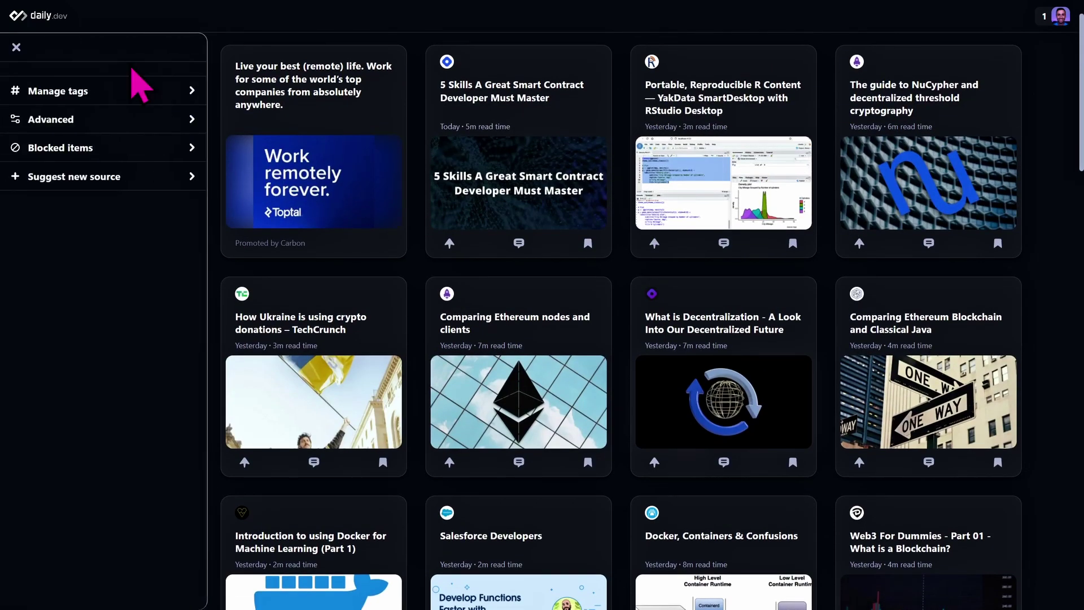
click(87, 91)
scroll(155, 282, down, 4)
scroll(144, 271, down, 4)
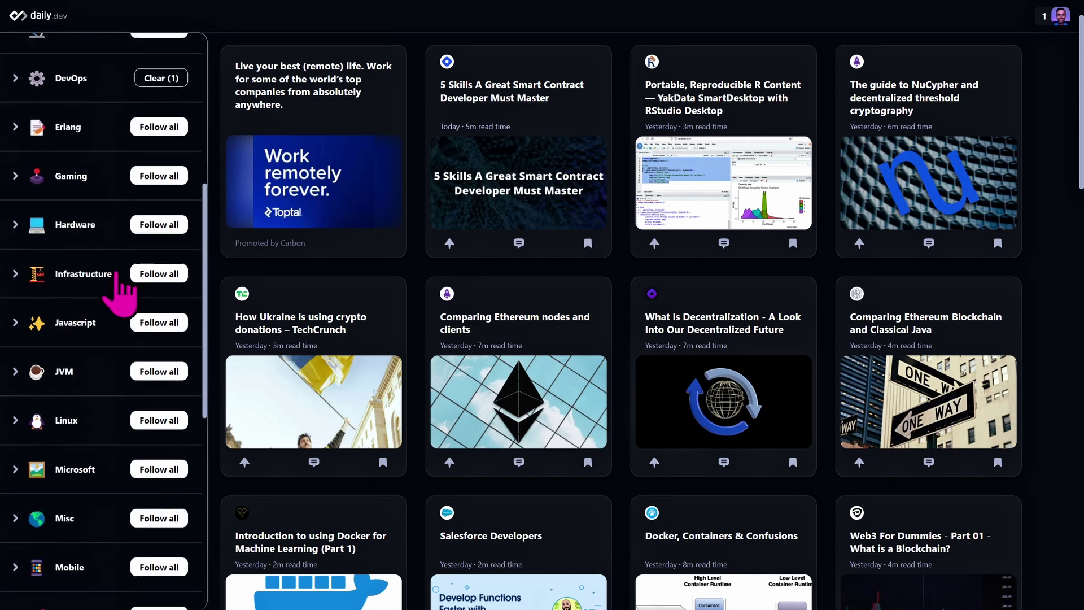
scroll(151, 367, down, 6)
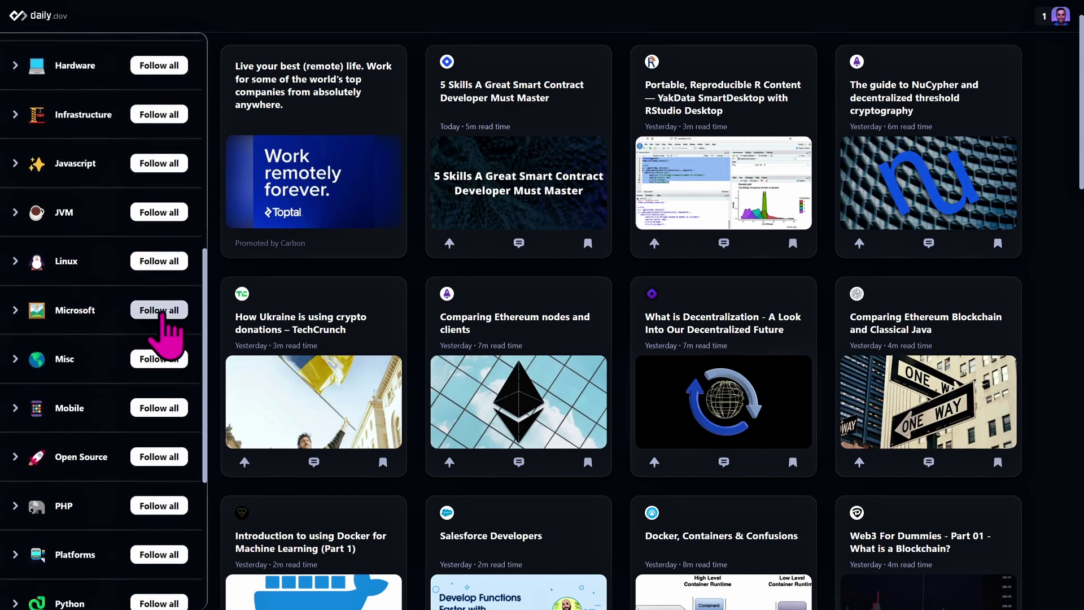
scroll(152, 302, down, 1)
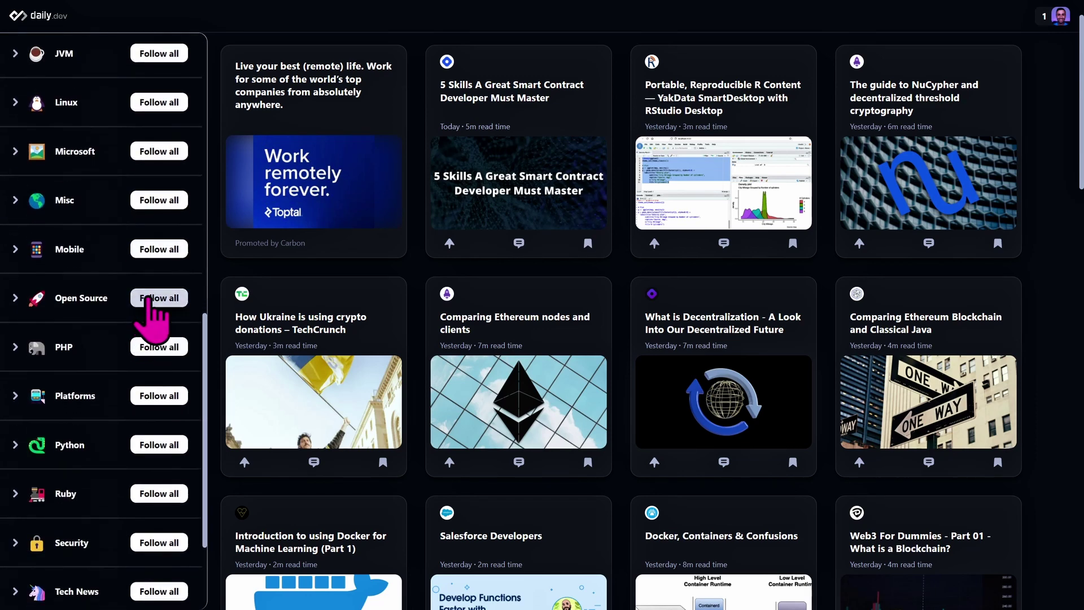
click(149, 298)
scroll(113, 308, up, 10)
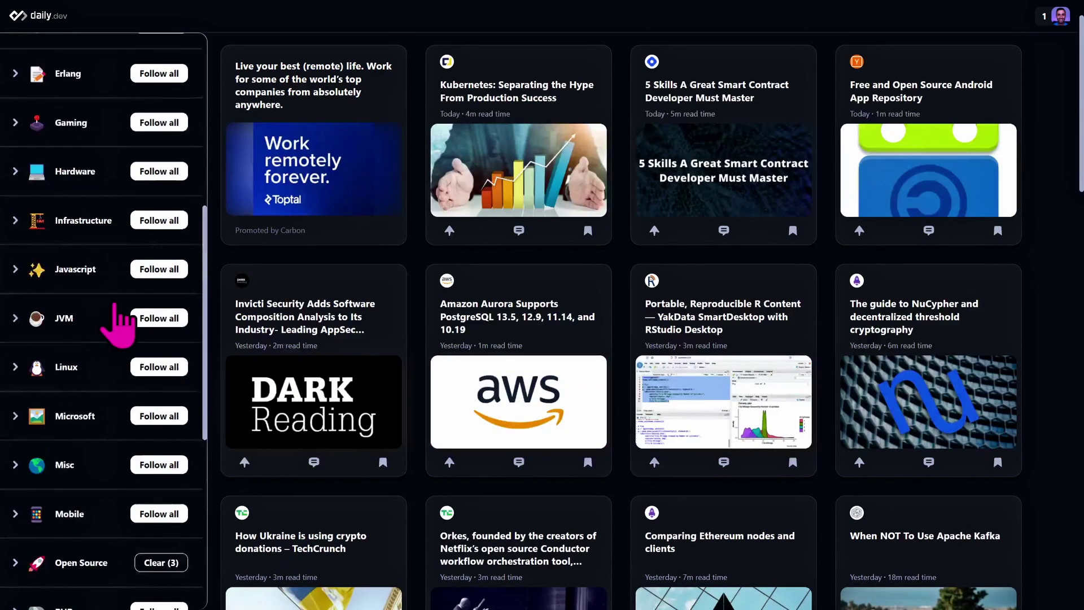
scroll(119, 325, up, 3)
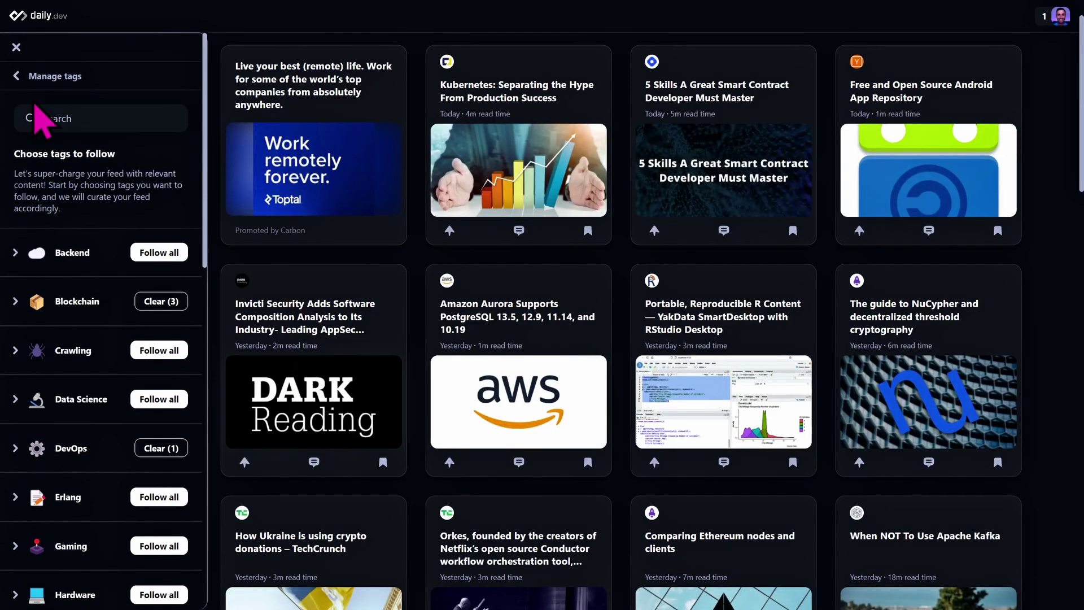
Switch off Product launches in the Advanced filters and return to the settings list.
click(17, 76)
click(50, 117)
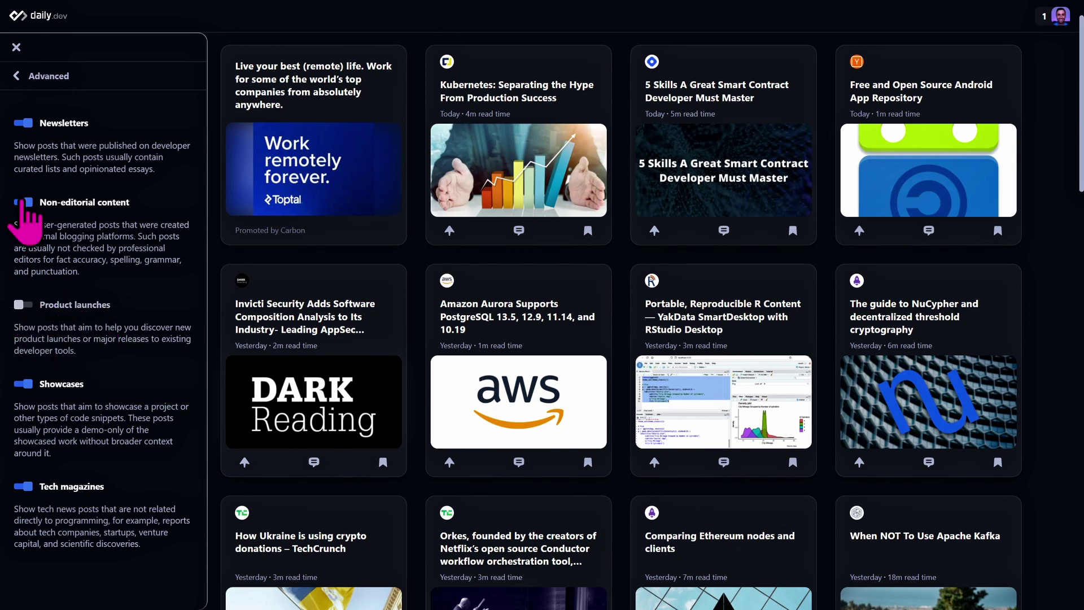
click(14, 78)
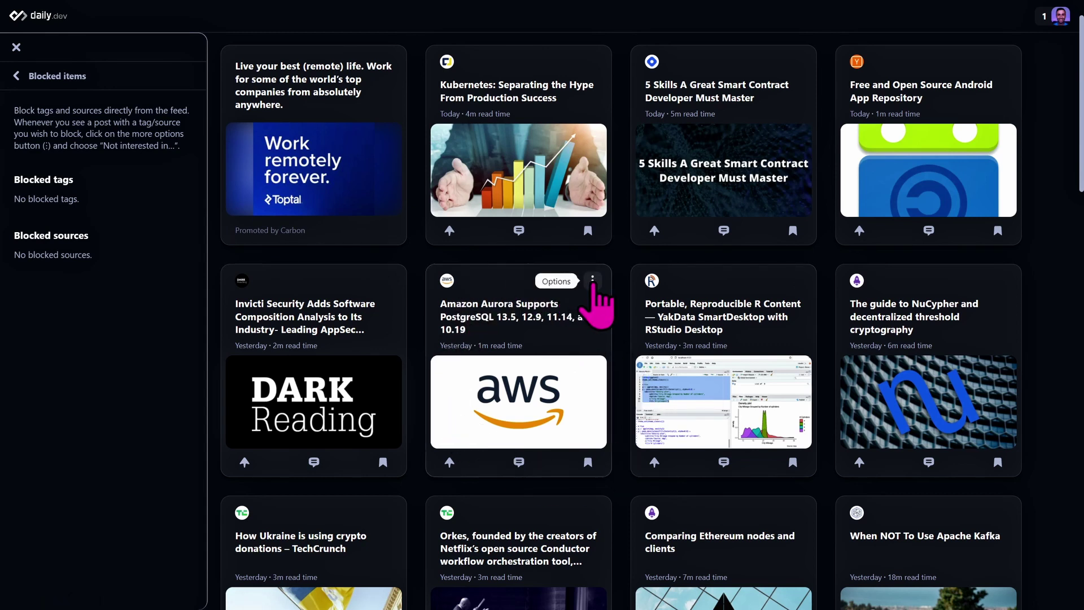
Mark the Amazon Aurora post 'Not interested in #aws' and close the settings panel.
click(592, 283)
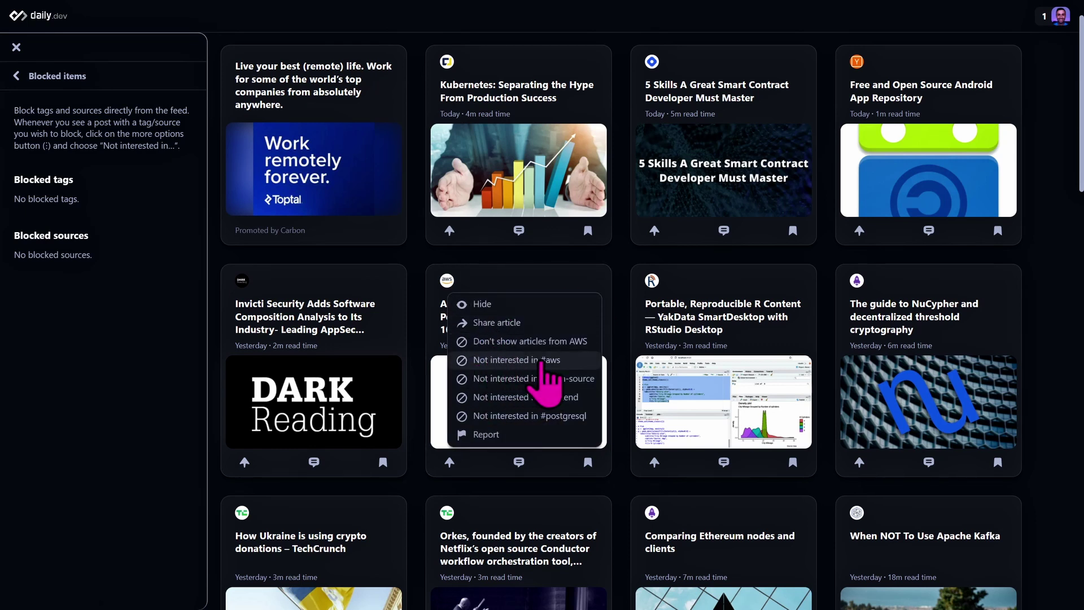
click(545, 362)
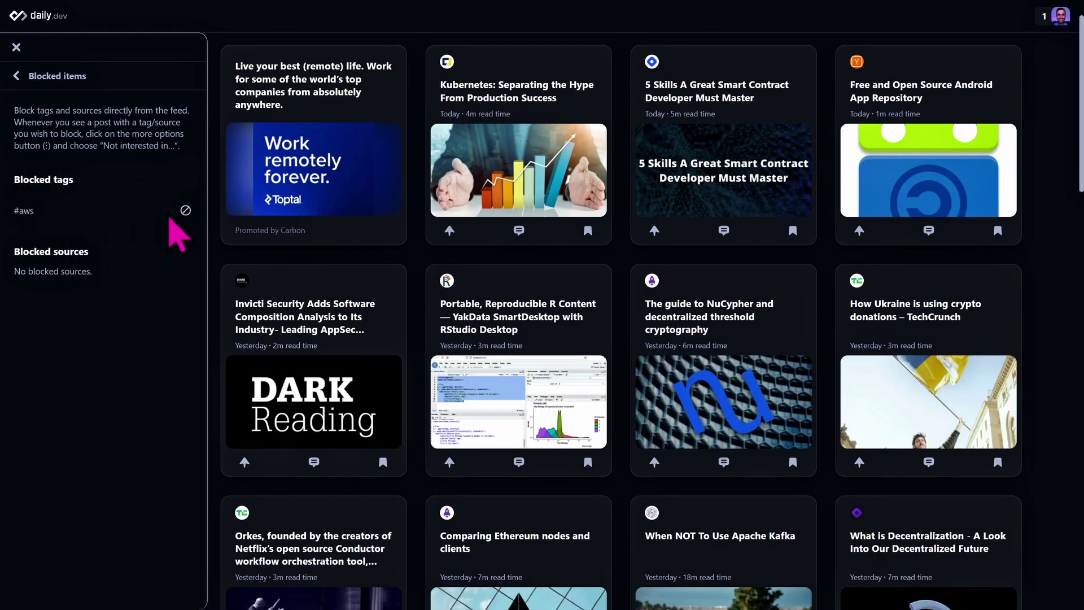
key(Escape)
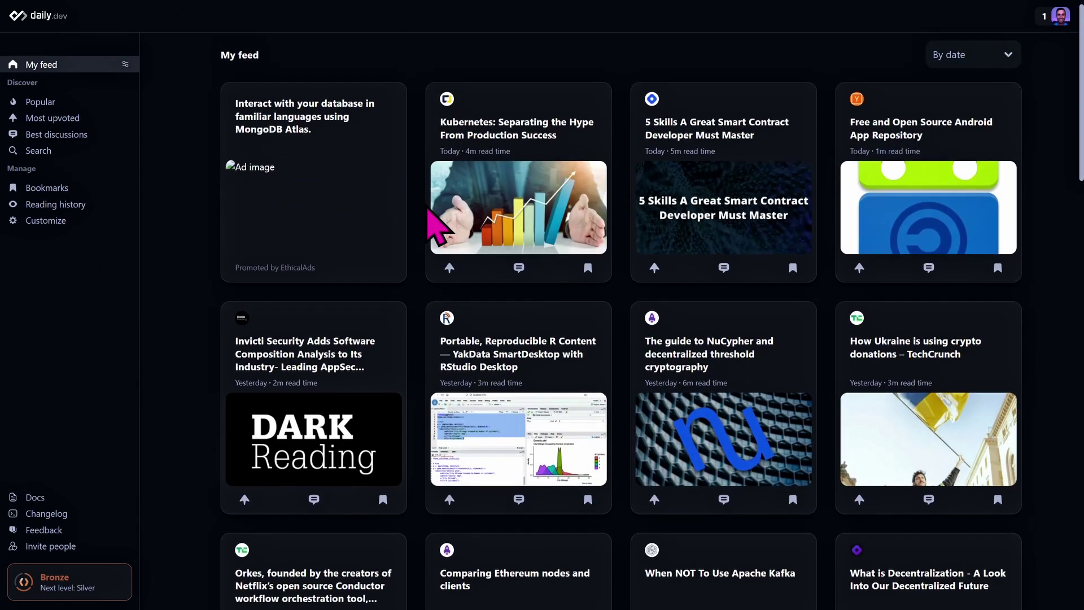
Reopen the feed settings' Blocked items, now listing #aws under Blocked tags.
scroll(426, 226, down, 8)
scroll(424, 221, down, 5)
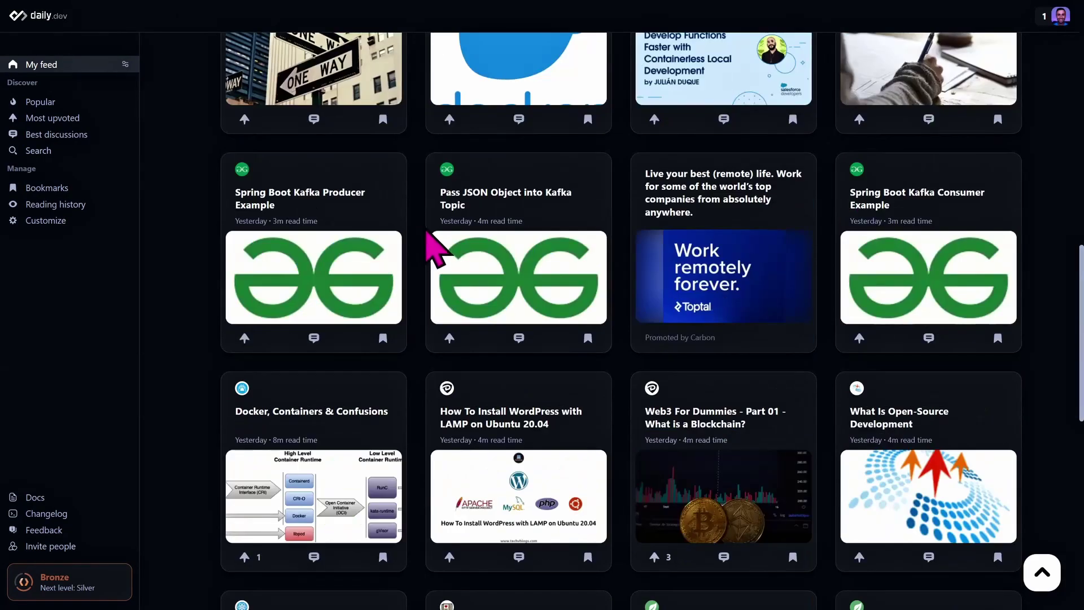
scroll(428, 231, down, 1)
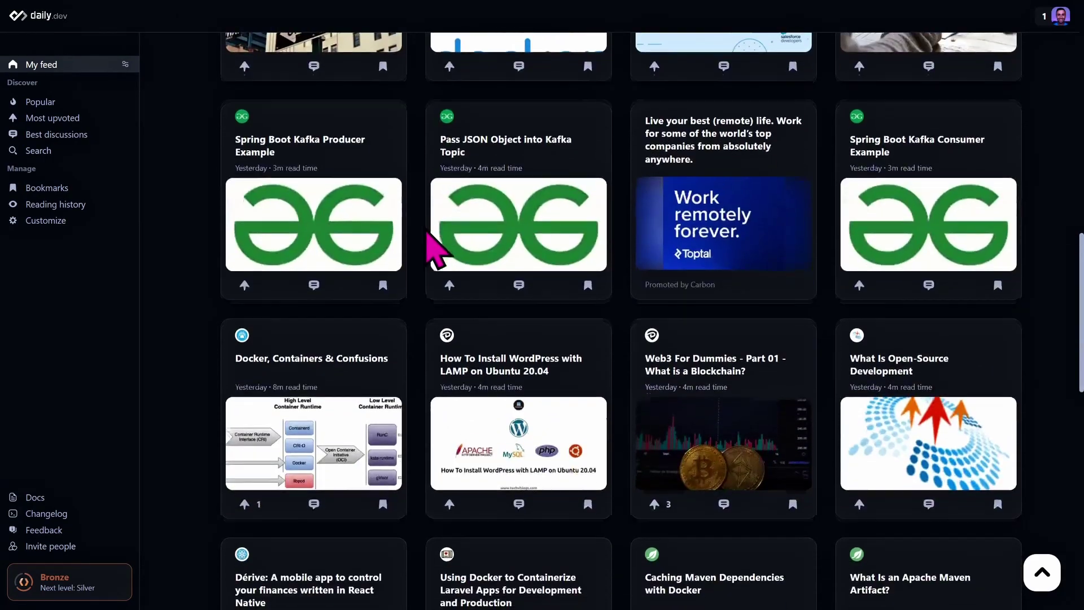
click(125, 64)
click(70, 148)
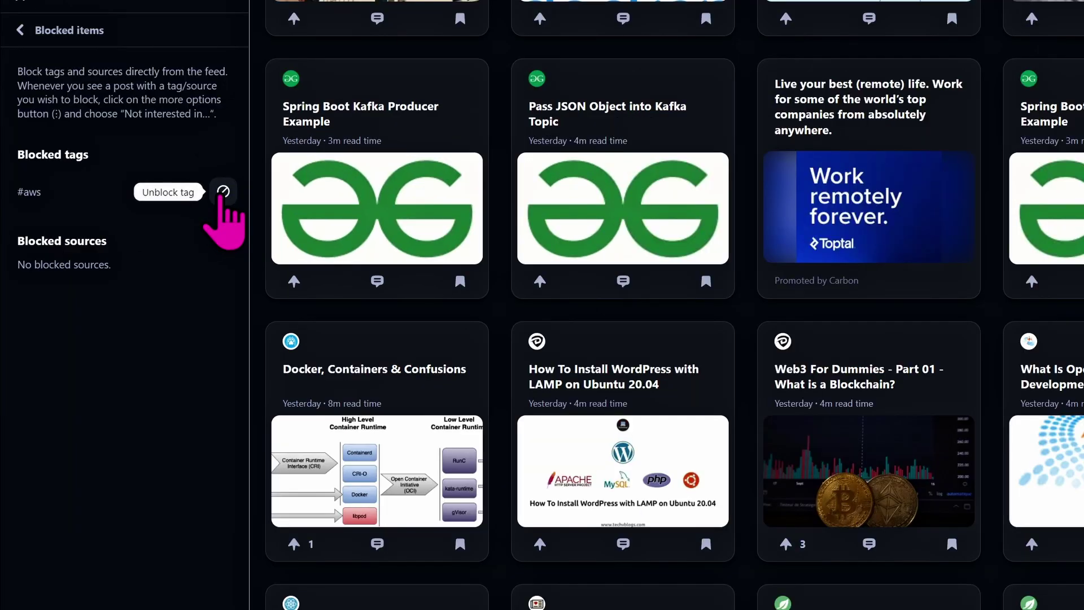
scroll(517, 237, down, 7)
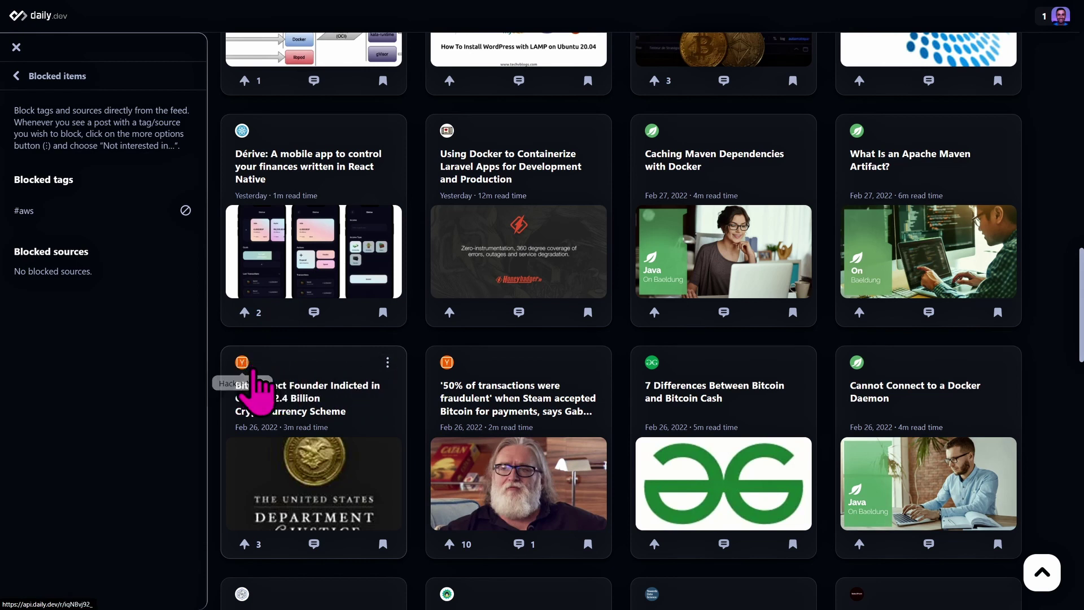
Block Hacker News via the BitConnect post's menu, then unblock it again.
click(387, 362)
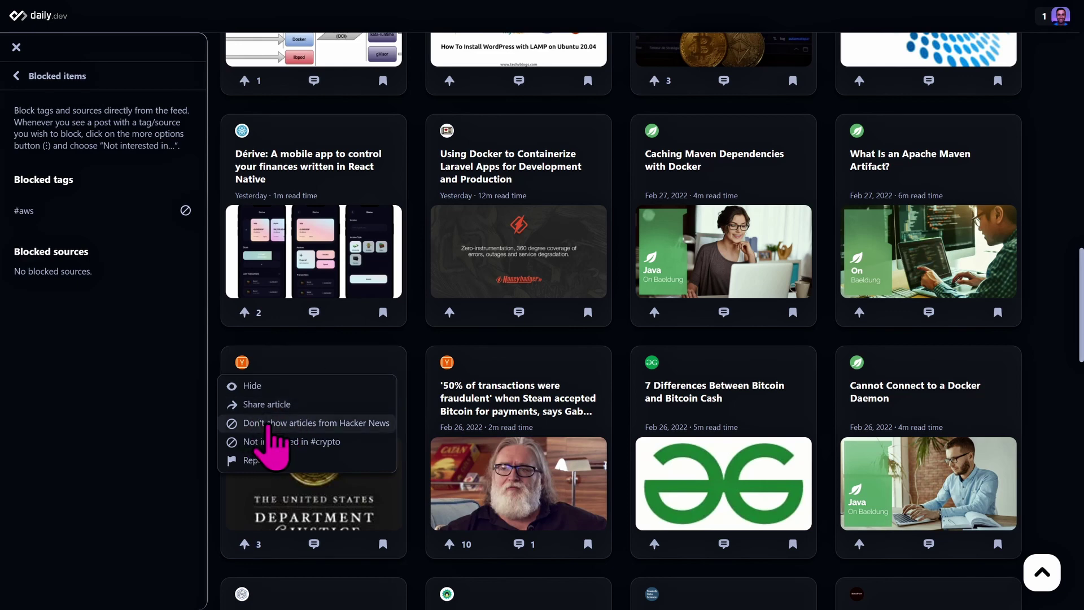
click(344, 423)
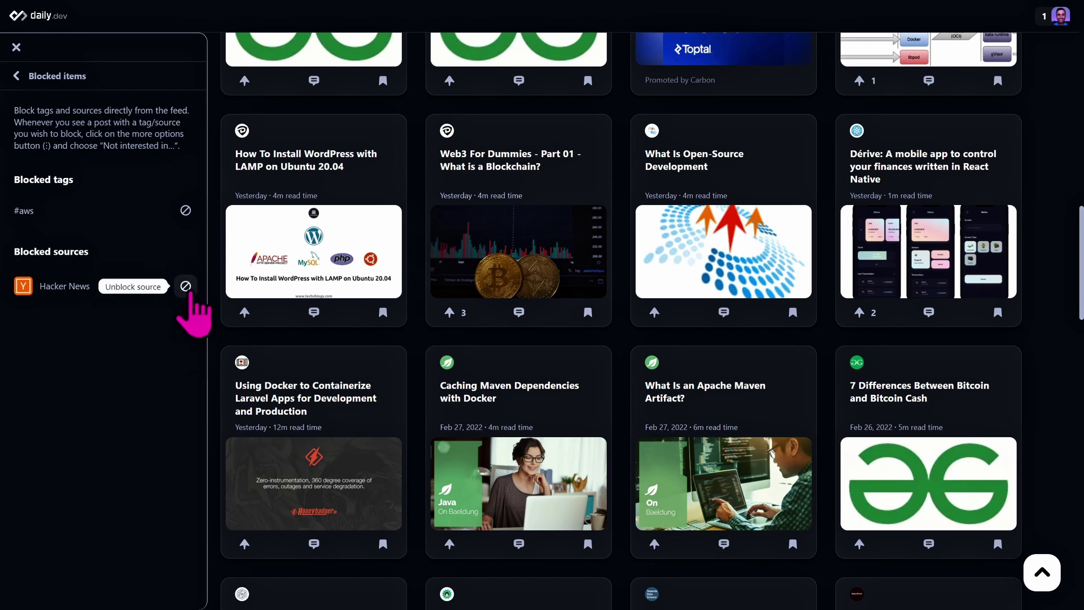
click(189, 289)
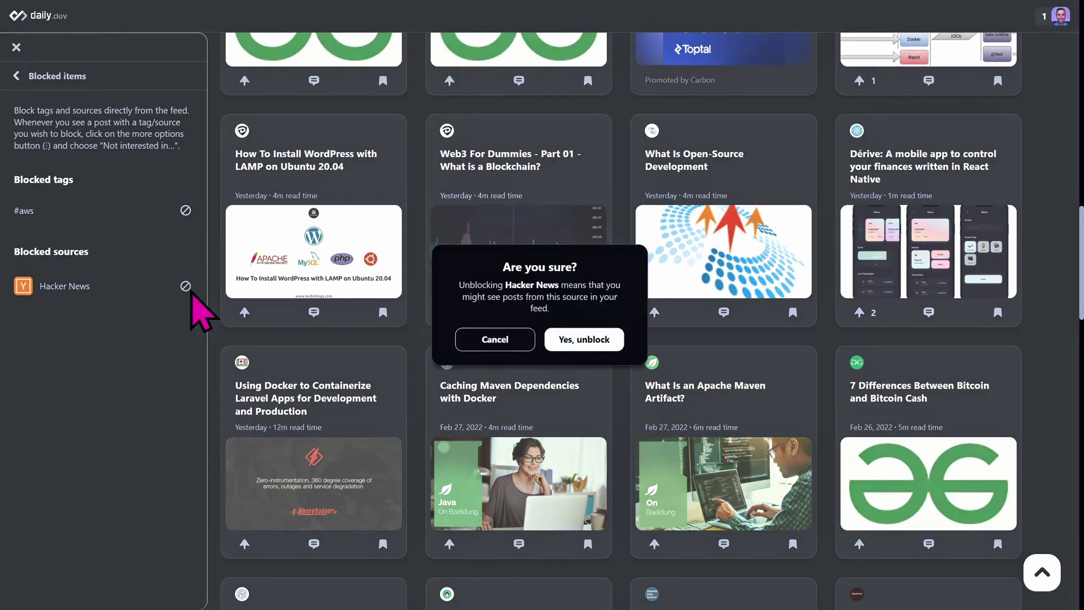
click(581, 340)
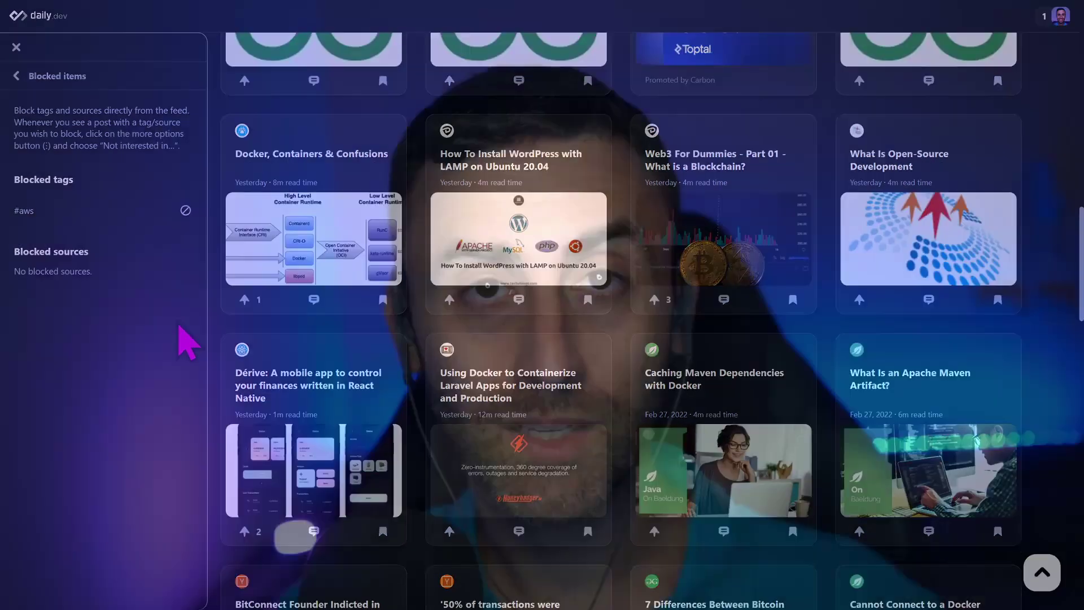